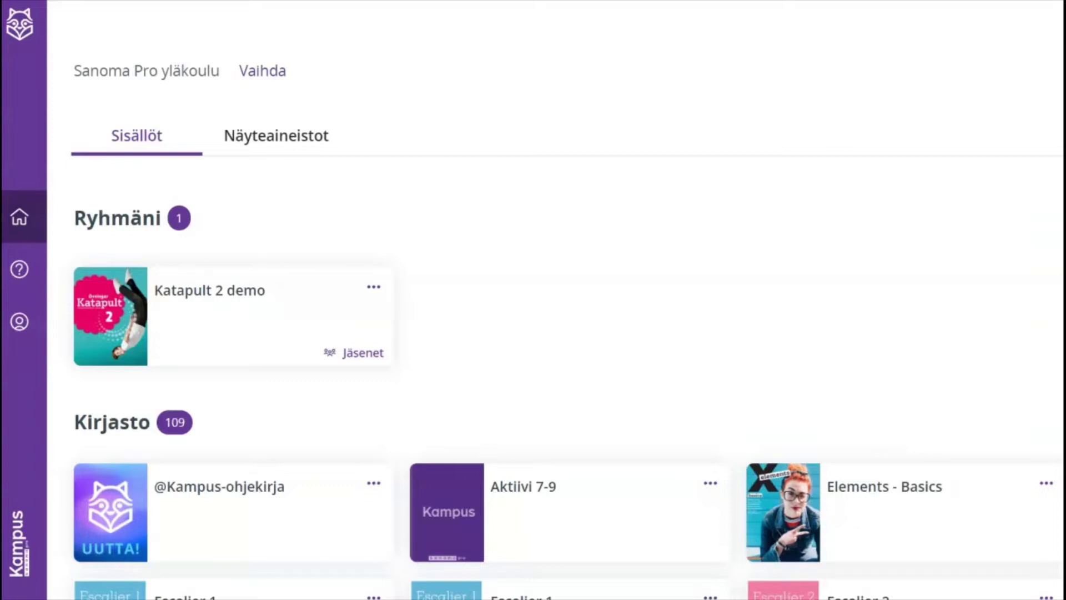
Create a new group from the library book Katapult 2 and name it "Katapult 2 8b"
scroll(657, 329, "down", 15)
scroll(657, 333, "down", 15)
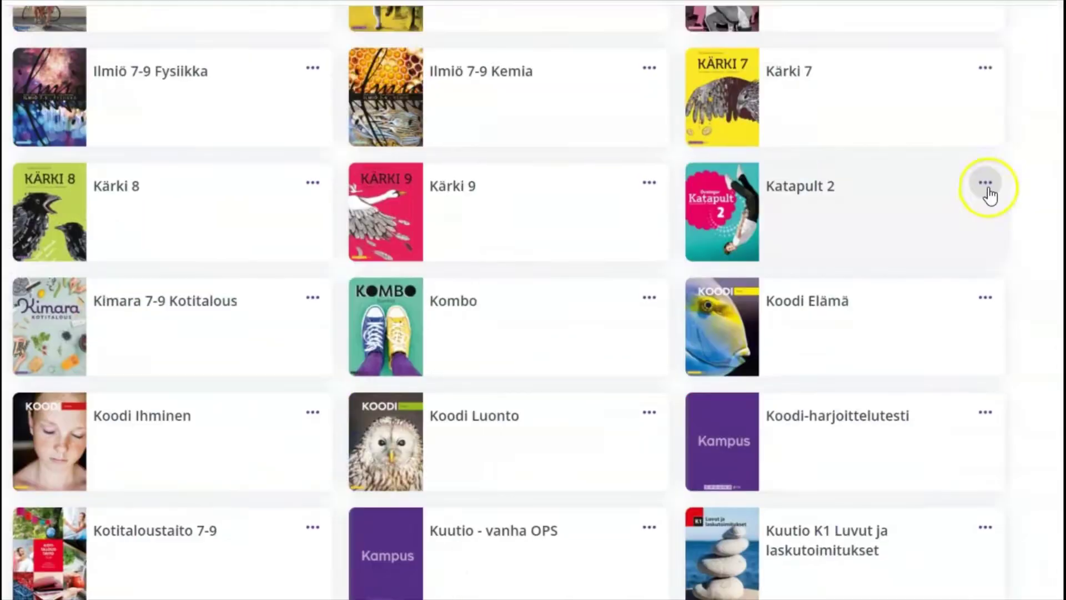
left_click(987, 185)
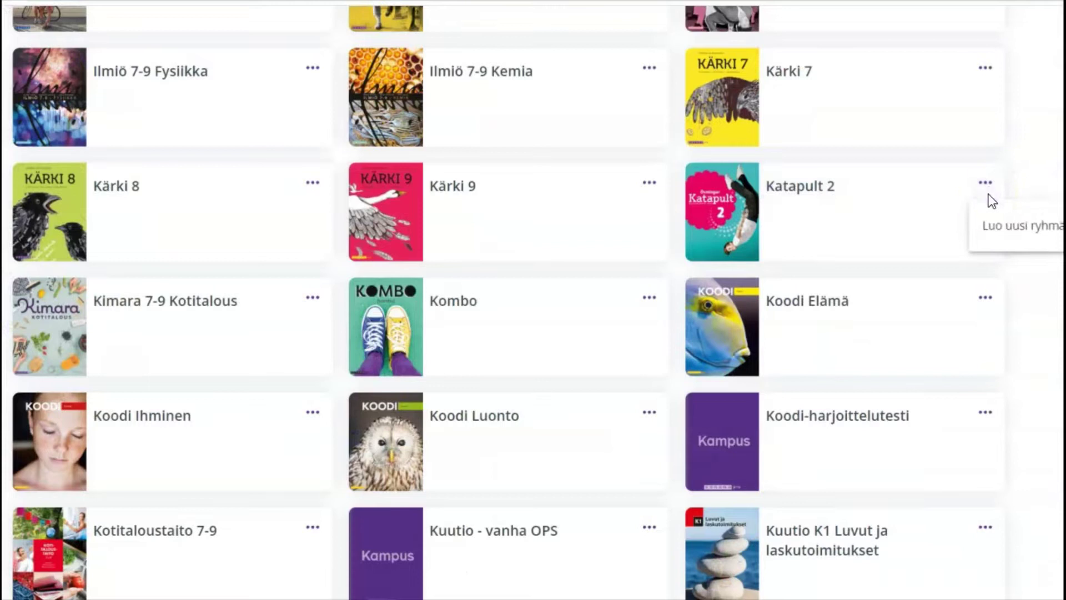
left_click(991, 229)
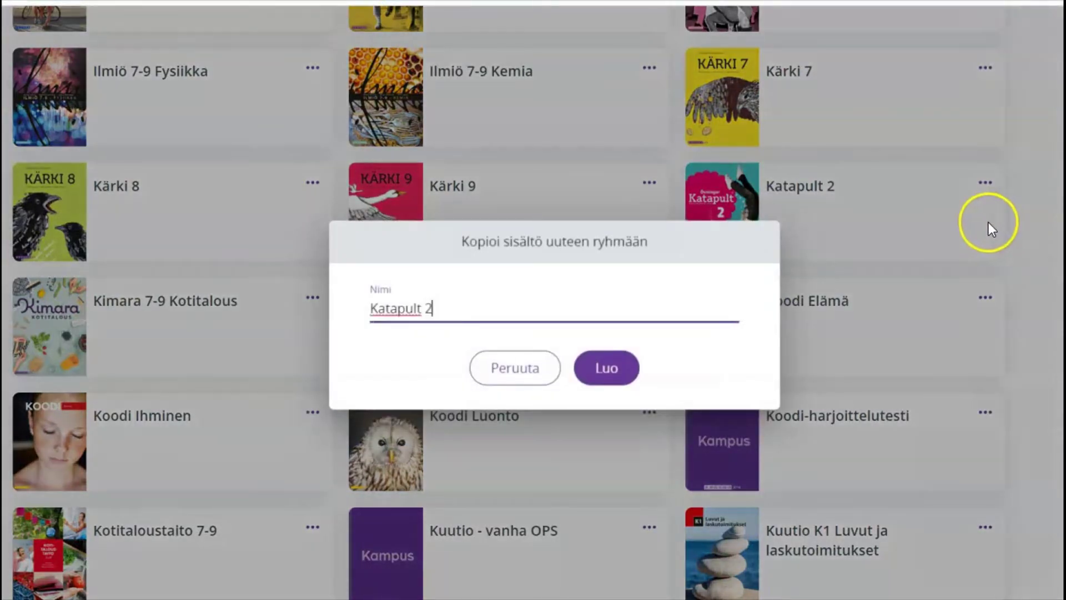
left_click(492, 369)
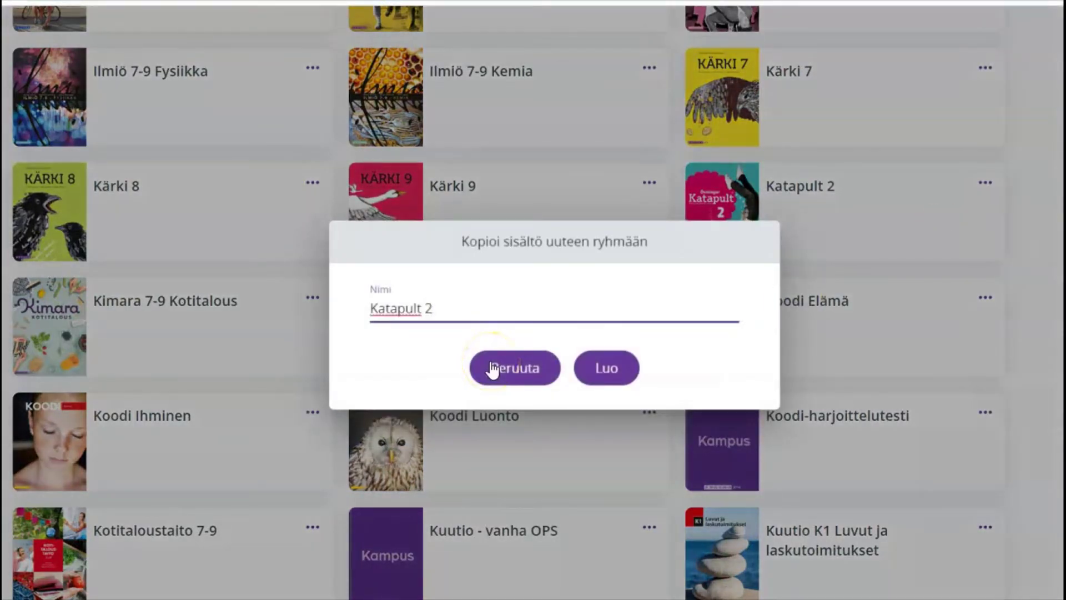
left_click(564, 307)
type("b")
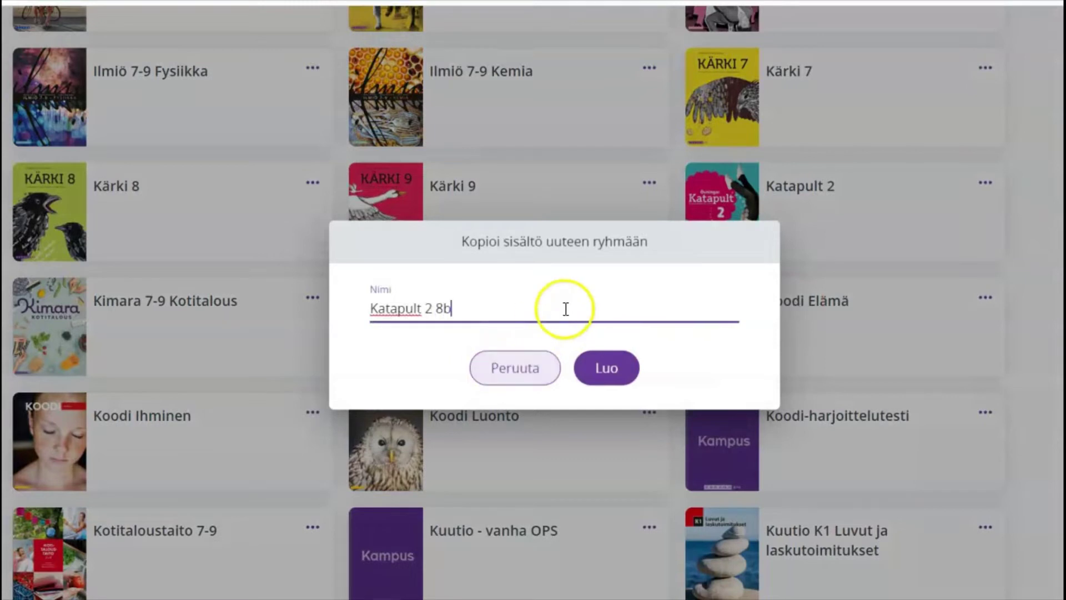
left_click(611, 369)
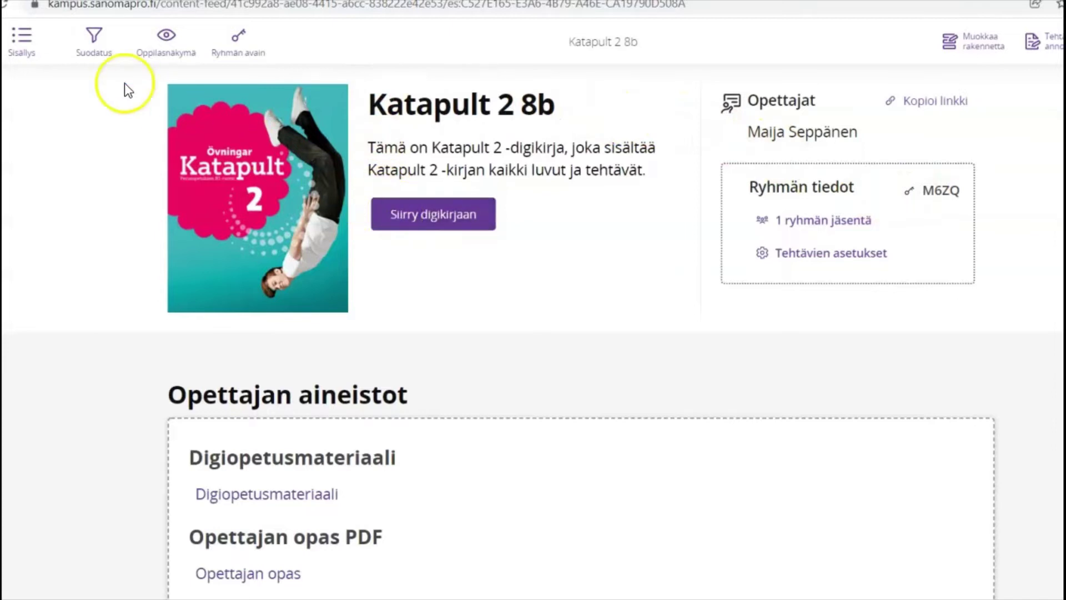
Look through the table of contents of Katapult 2 8b and open the chapter 2 På stan: Texter
left_click(37, 54)
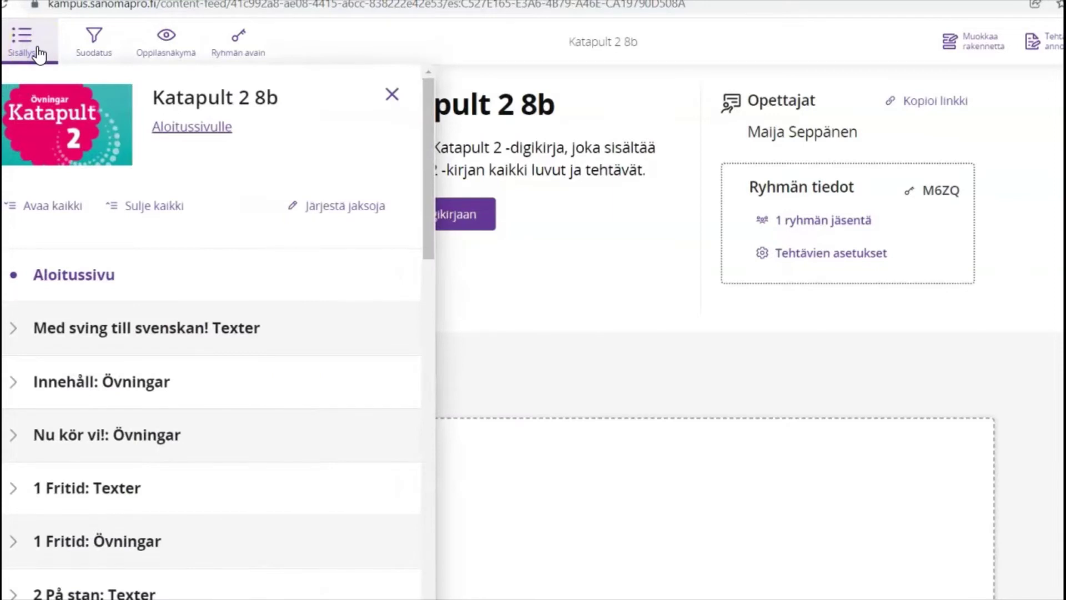
left_click(178, 264)
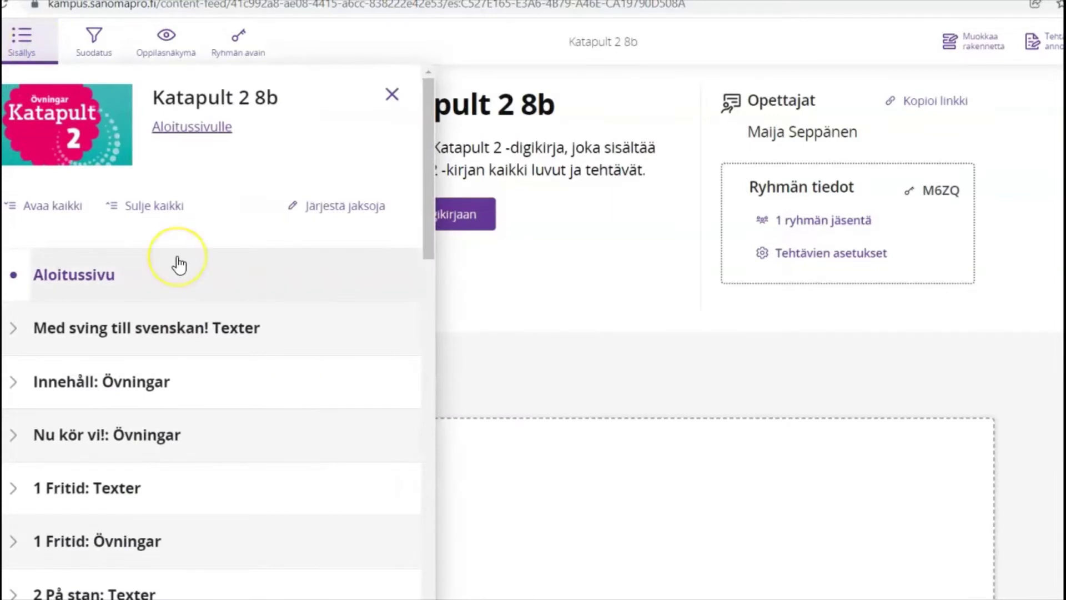
scroll(179, 264, "down", 9)
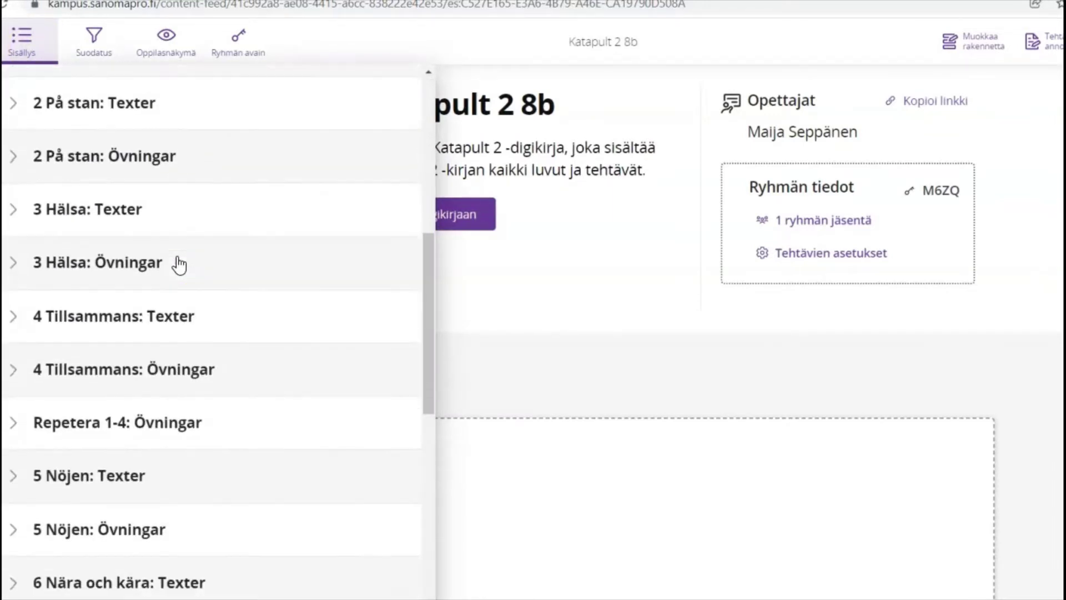
scroll(179, 264, "down", 7)
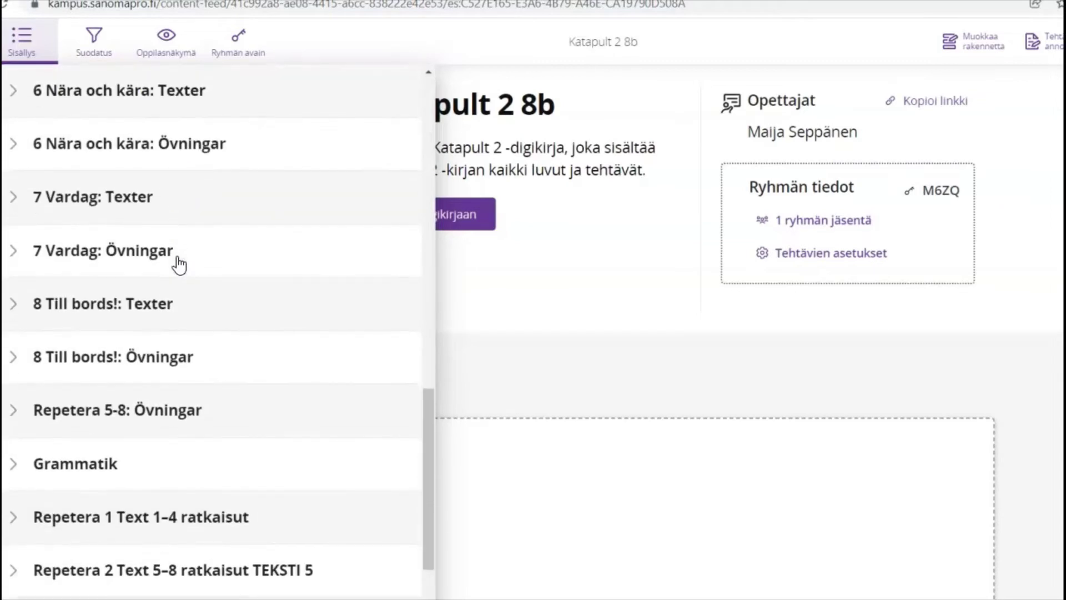
scroll(179, 264, "up", 10)
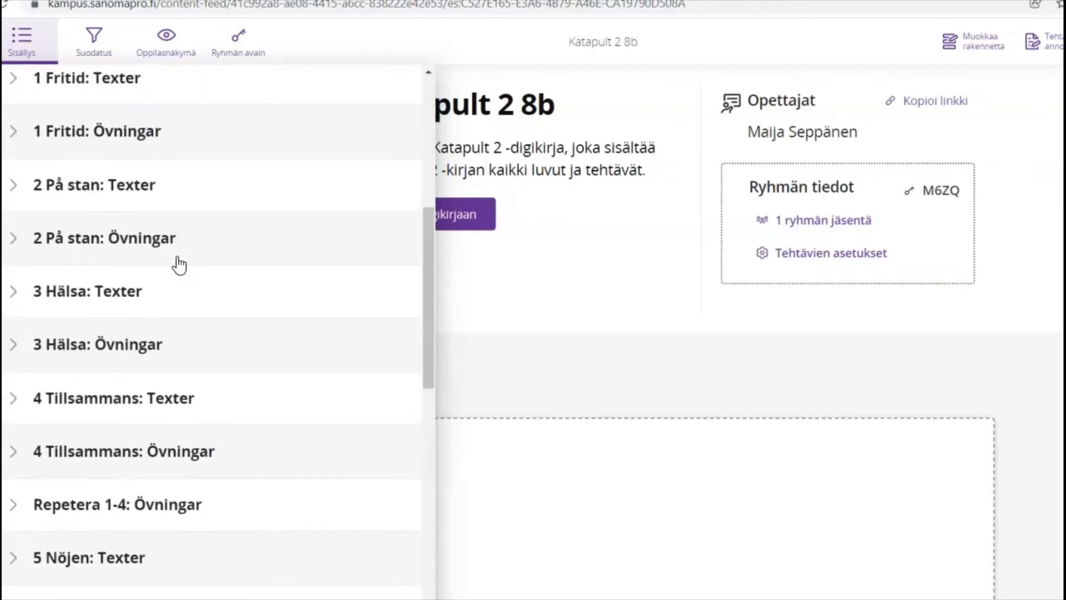
scroll(178, 259, "up", 1)
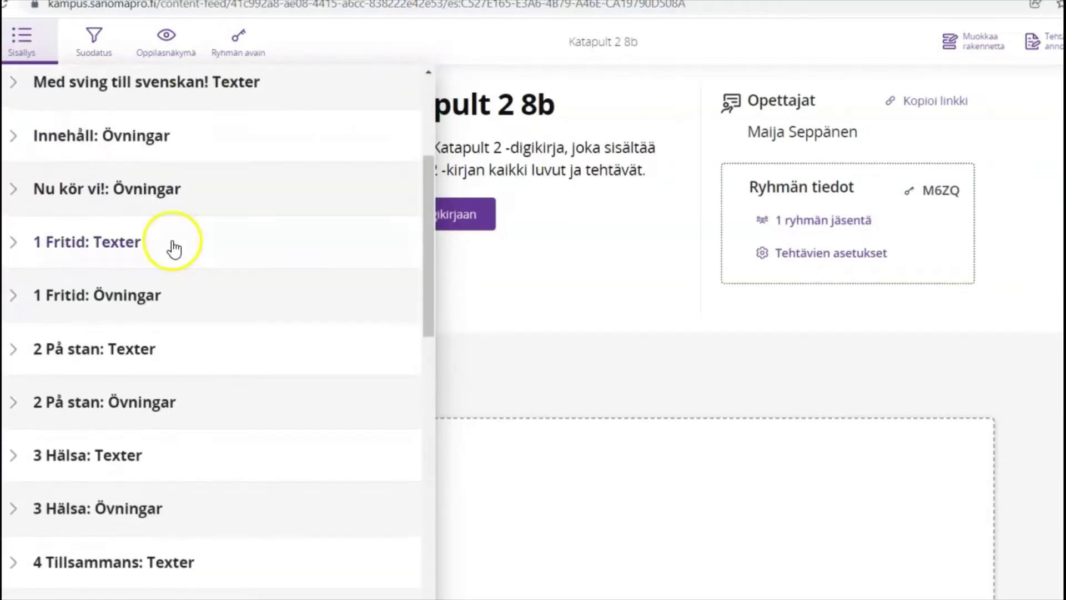
left_click(91, 351)
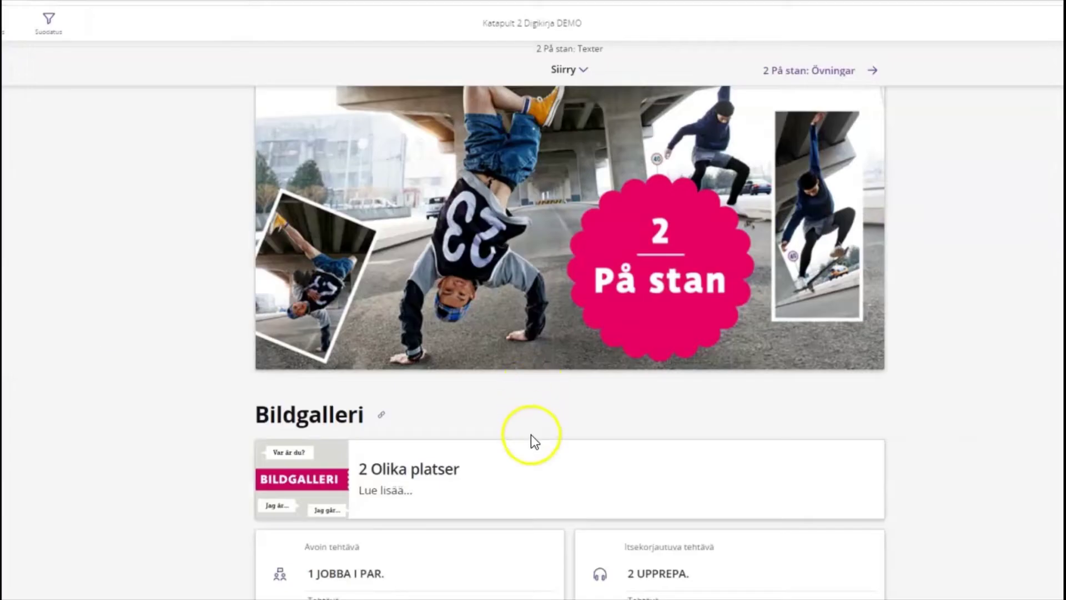
Browse the contents of chapter 2 På stan: Texter and open Text 2: Fikadags
scroll(741, 584, "down", 8)
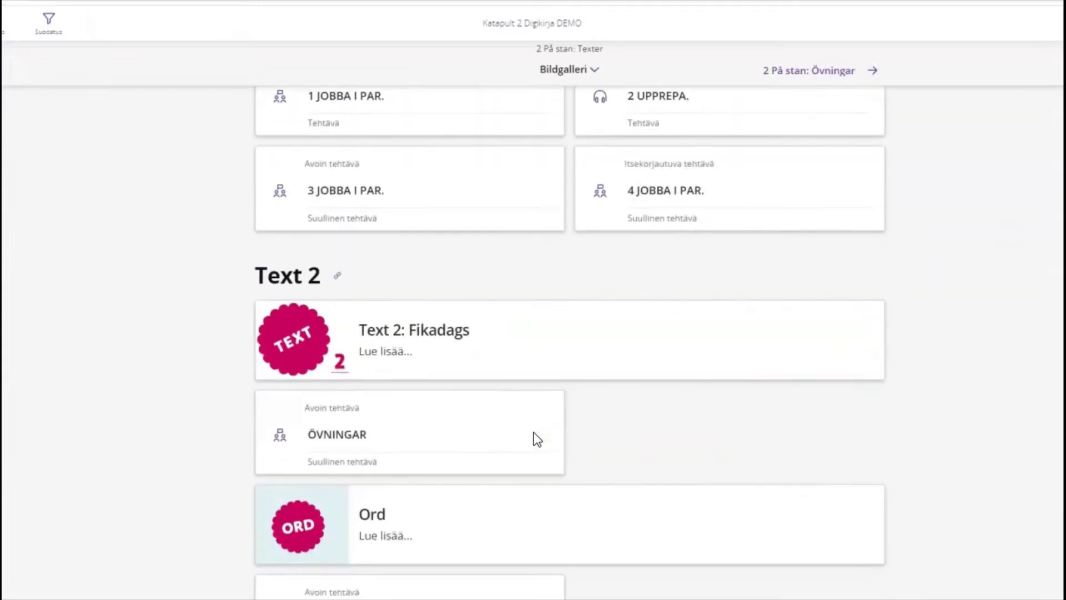
scroll(534, 439, "down", 2)
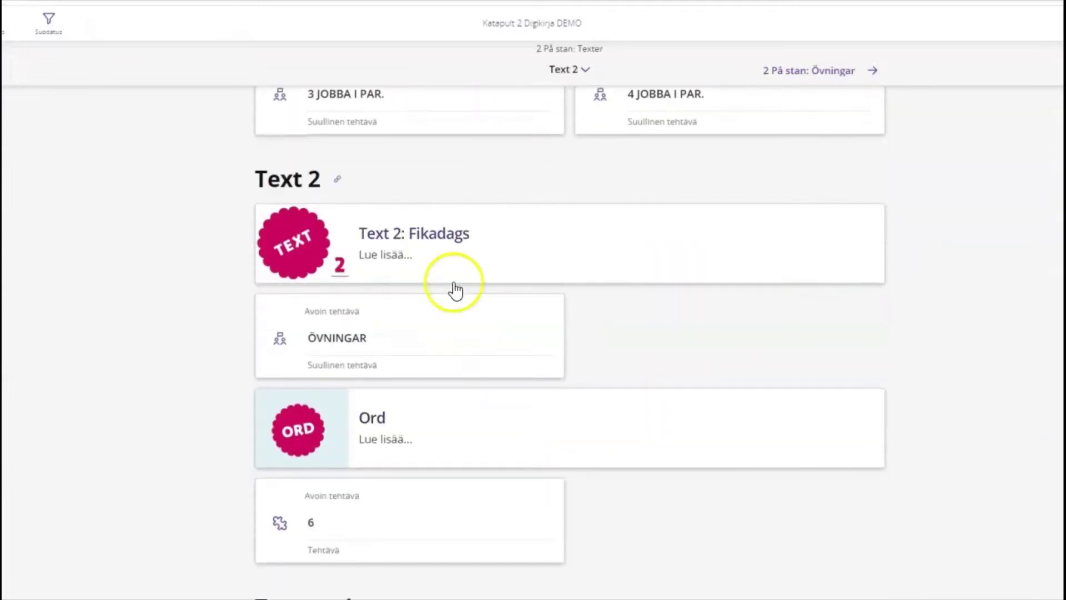
scroll(440, 266, "down", 4)
scroll(442, 266, "up", 4)
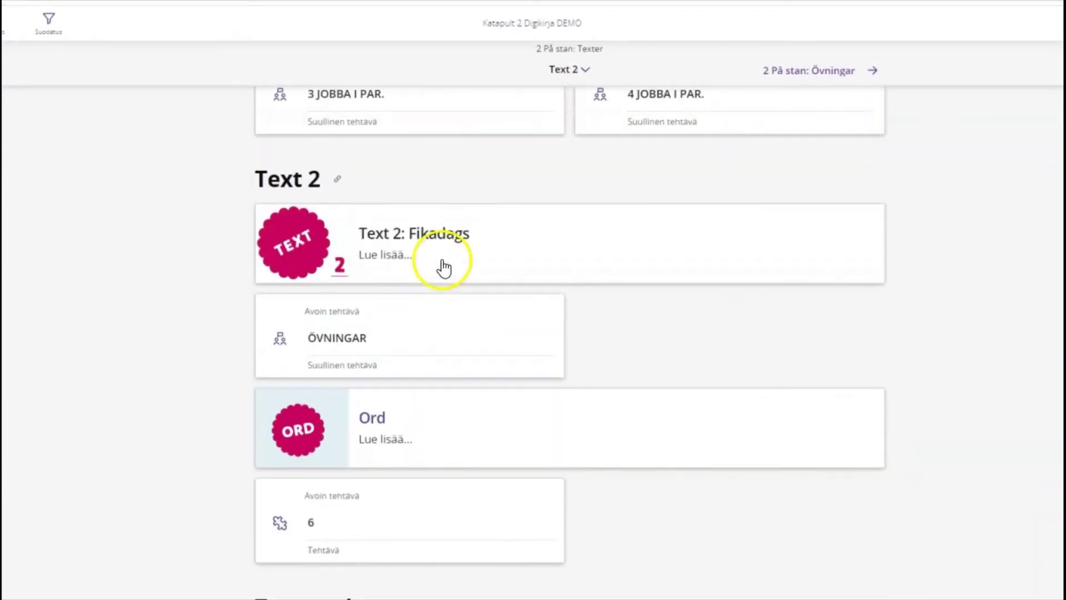
left_click(442, 261)
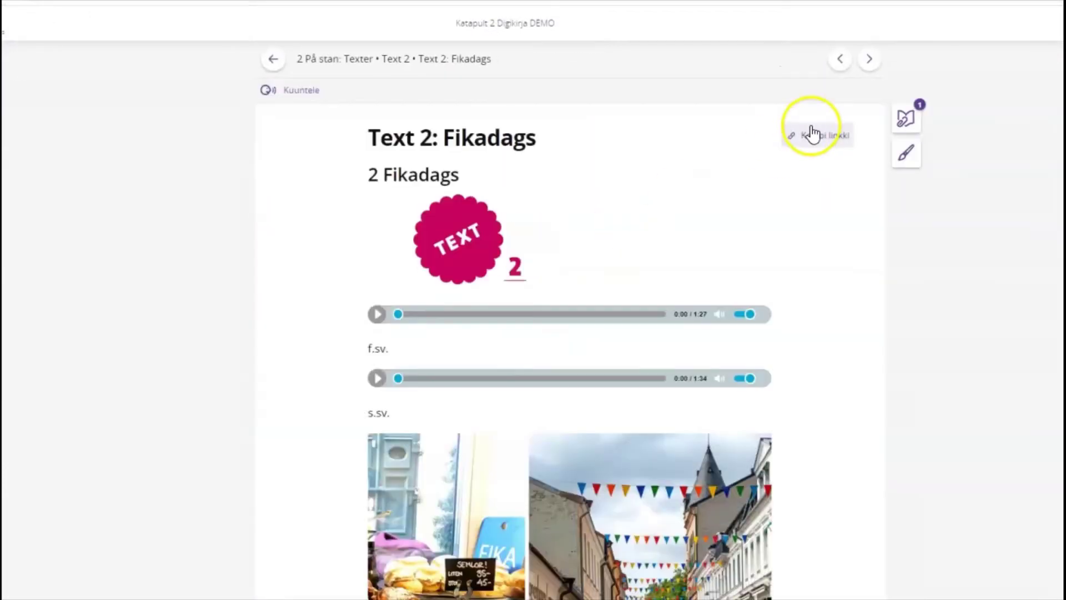
Show the vocabulary list beside the Fikadags text and read through both
left_click(907, 119)
scroll(783, 278, "down", 10)
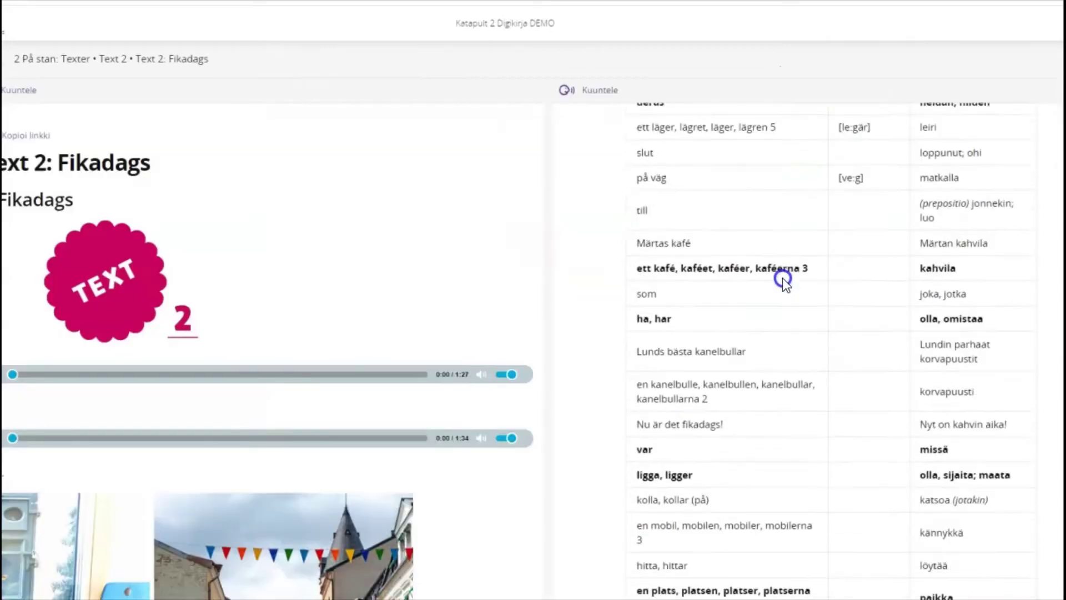
scroll(148, 284, "down", 4)
scroll(148, 284, "down", 6)
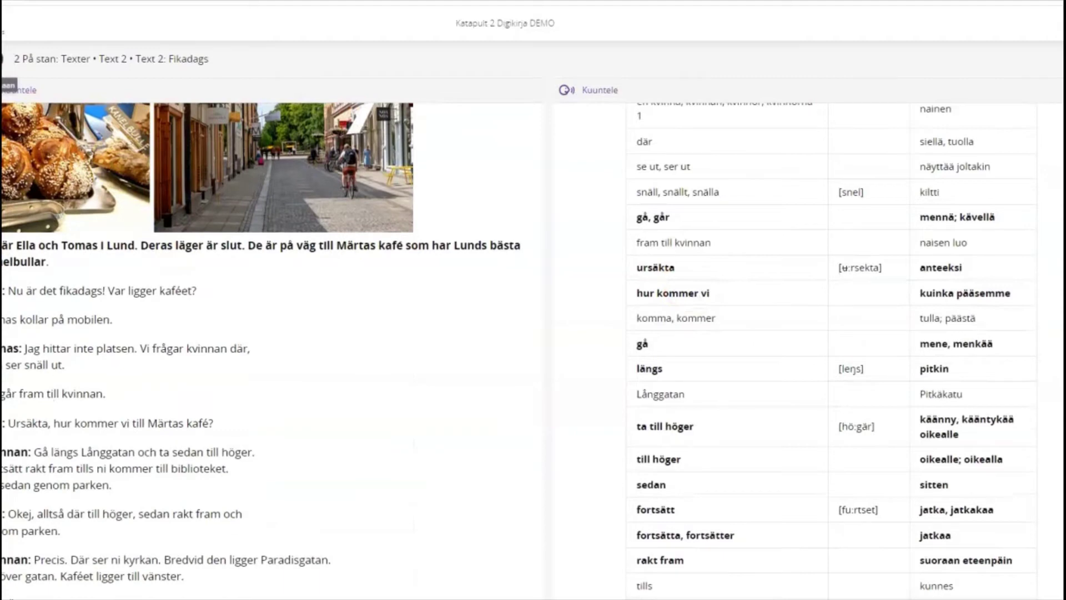
Return to the chapter, open 2 Olika platser under Bildgalleri and look through its numbered pictures
left_click(7, 83)
scroll(357, 234, "up", 5)
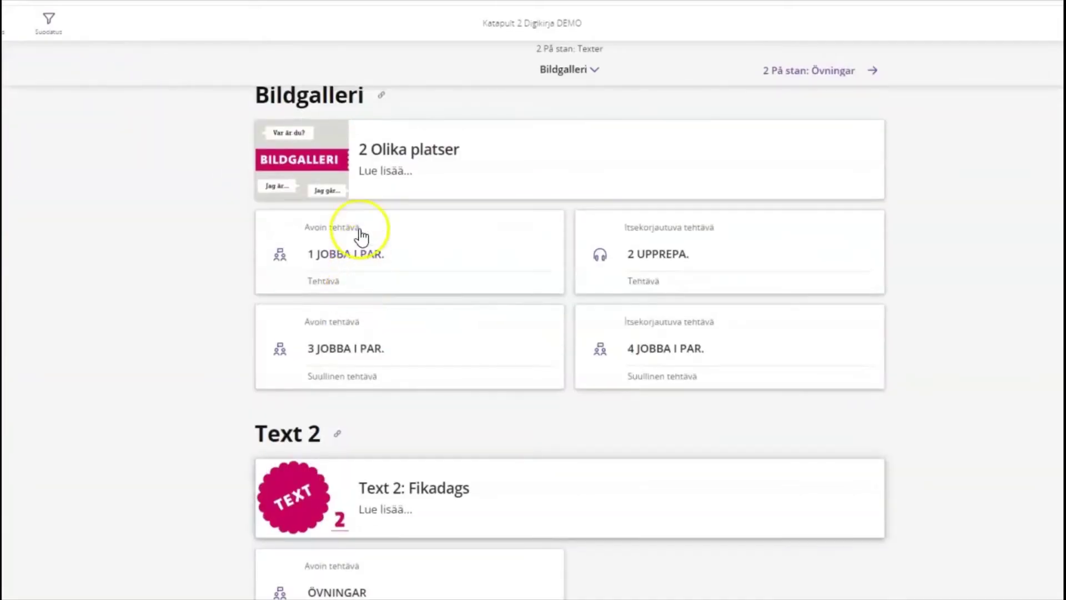
left_click(363, 150)
scroll(371, 166, "down", 6)
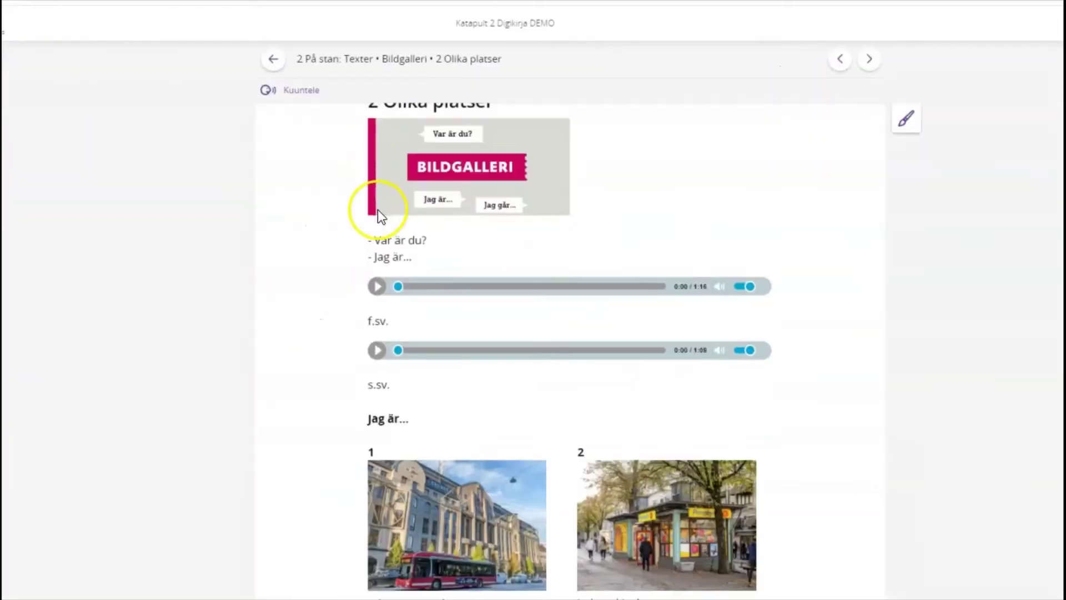
scroll(378, 209, "down", 12)
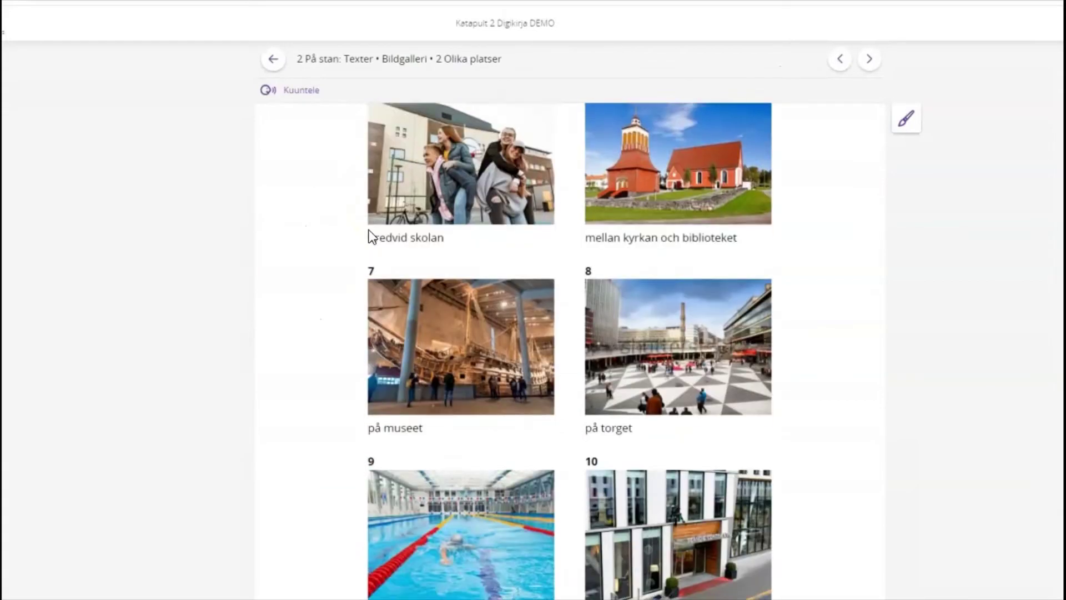
scroll(342, 327, "down", 16)
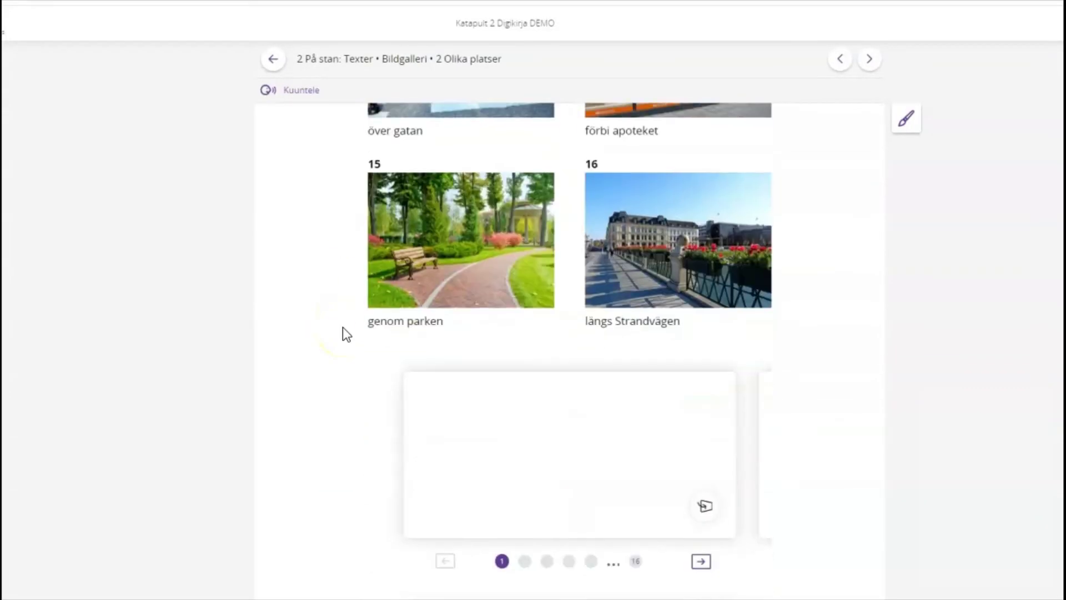
Advance the picture flashcards to card 3 and flip the card to the other language
left_click(701, 397)
left_click(701, 397)
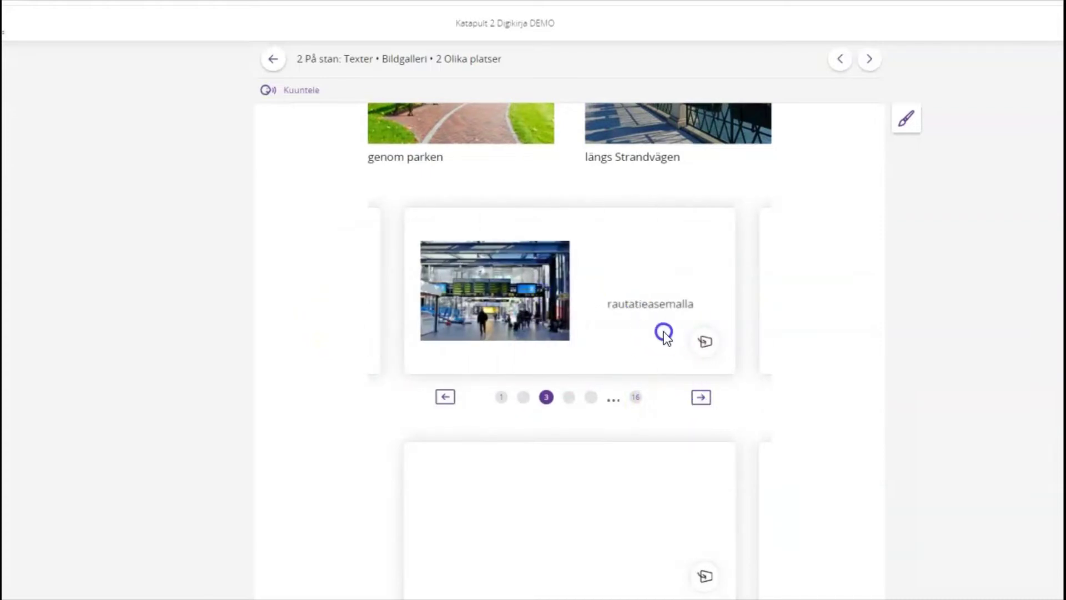
left_click(707, 343)
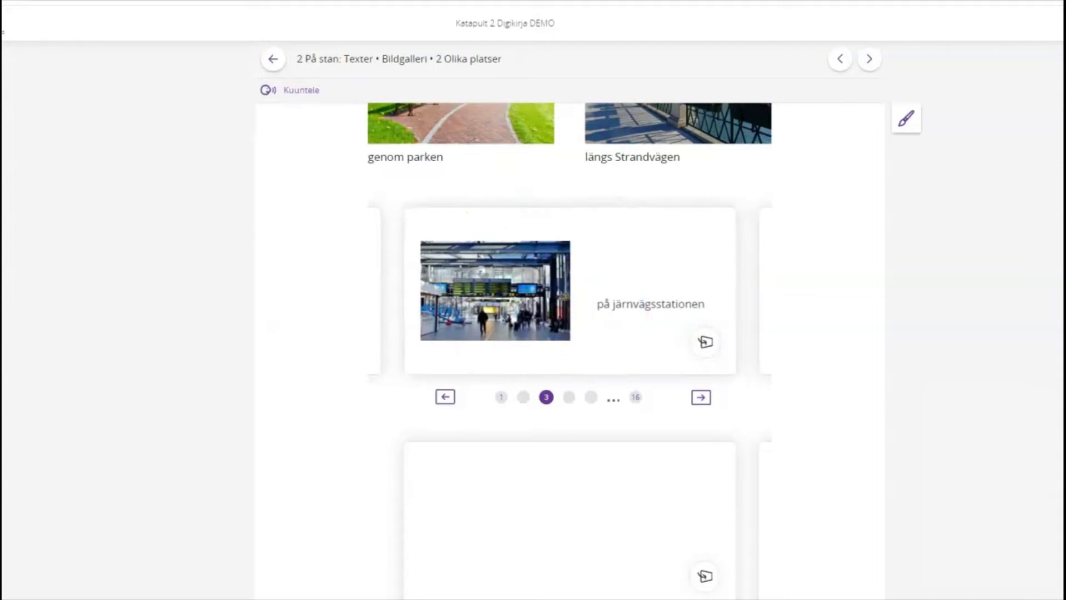
Leave the picture gallery, go to 2 På stan: Övningar and examine the exercises under Värm upp
scroll(437, 476, "up", 15)
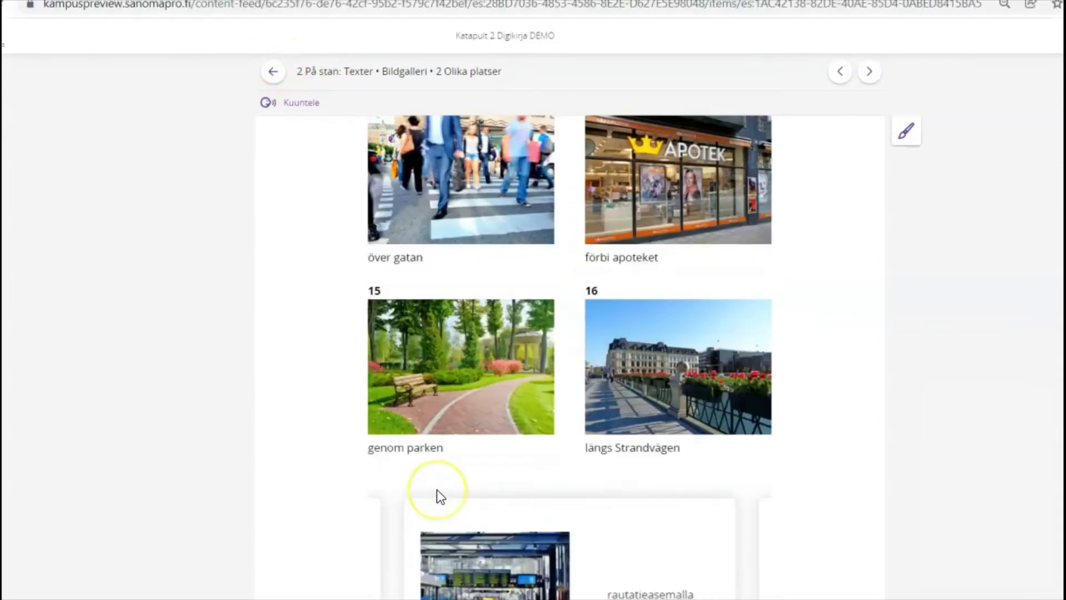
scroll(438, 489, "up", 10)
left_click(268, 158)
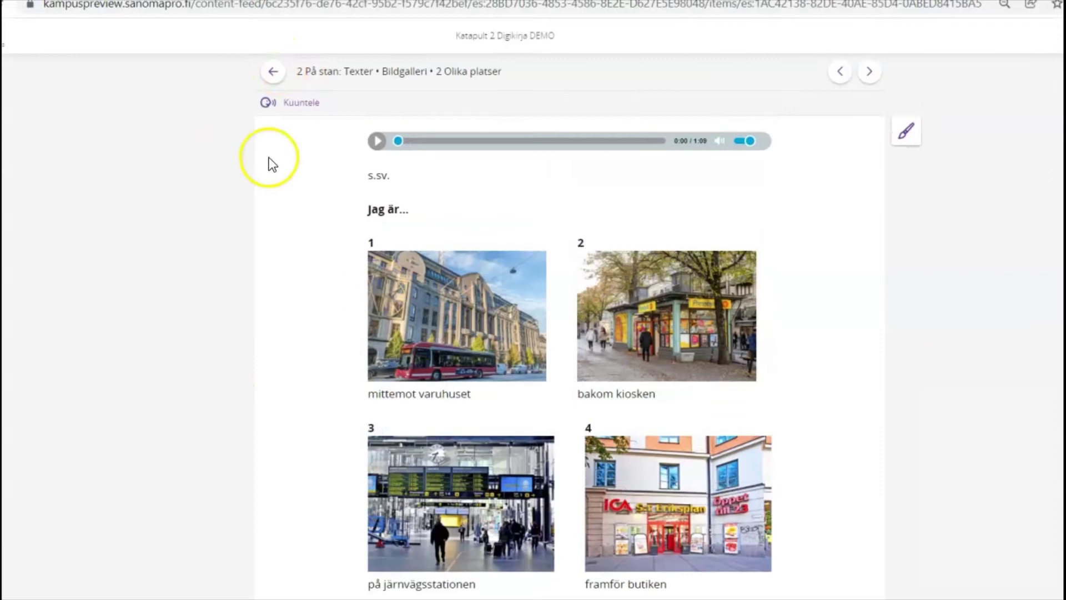
left_click(274, 83)
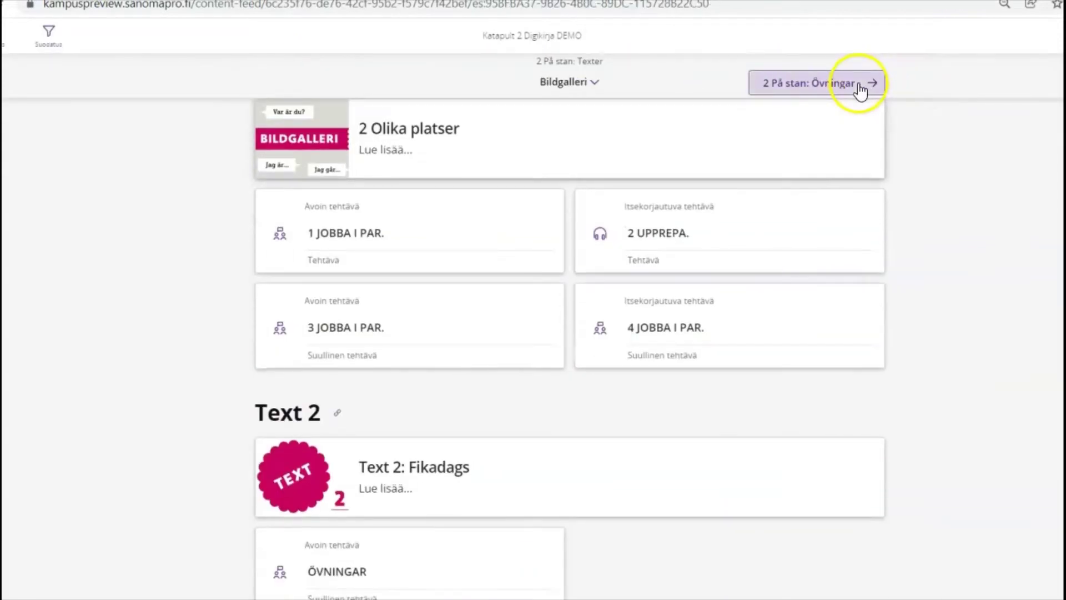
left_click(860, 89)
scroll(821, 277, "down", 7)
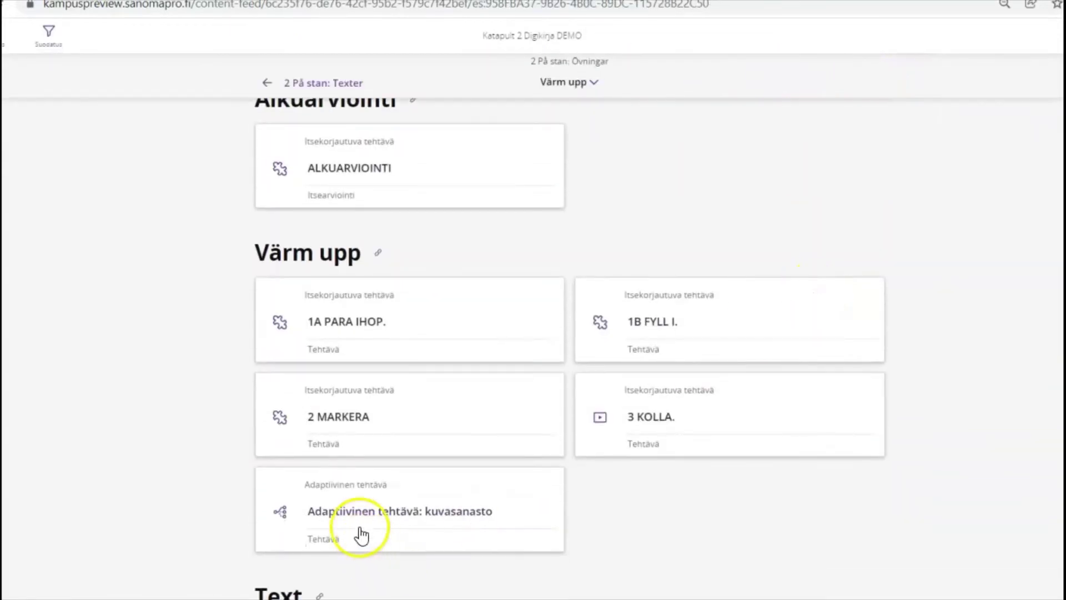
scroll(278, 556, "down", 2)
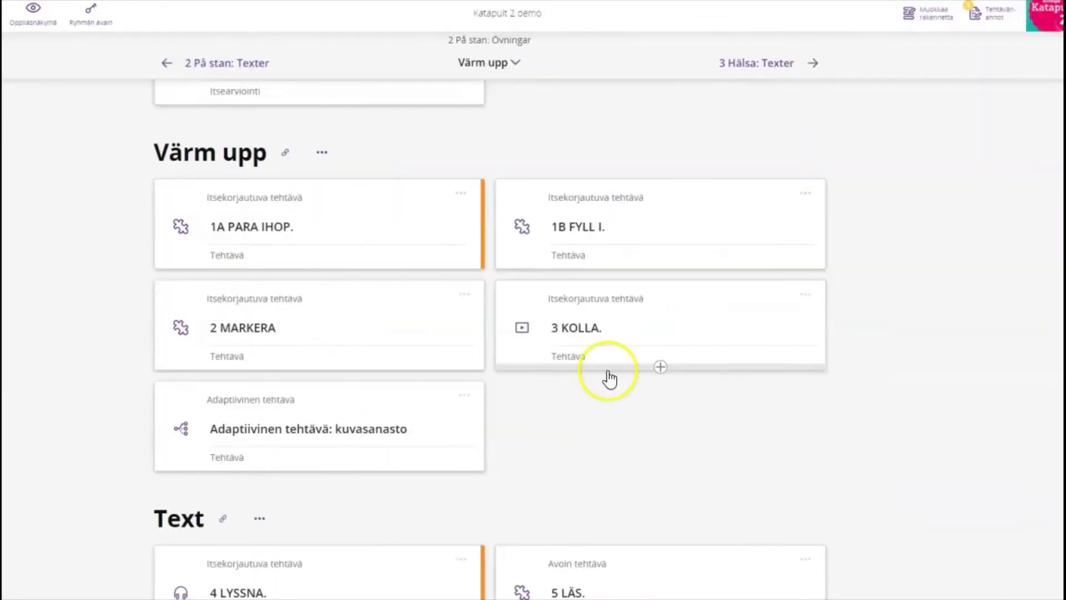
Reorder the Text section's exercises: move 5 LÄS after 7 SPELA, 9 FYLL I before 8, and 11 FYLL I after 6
scroll(679, 382, "down", 6)
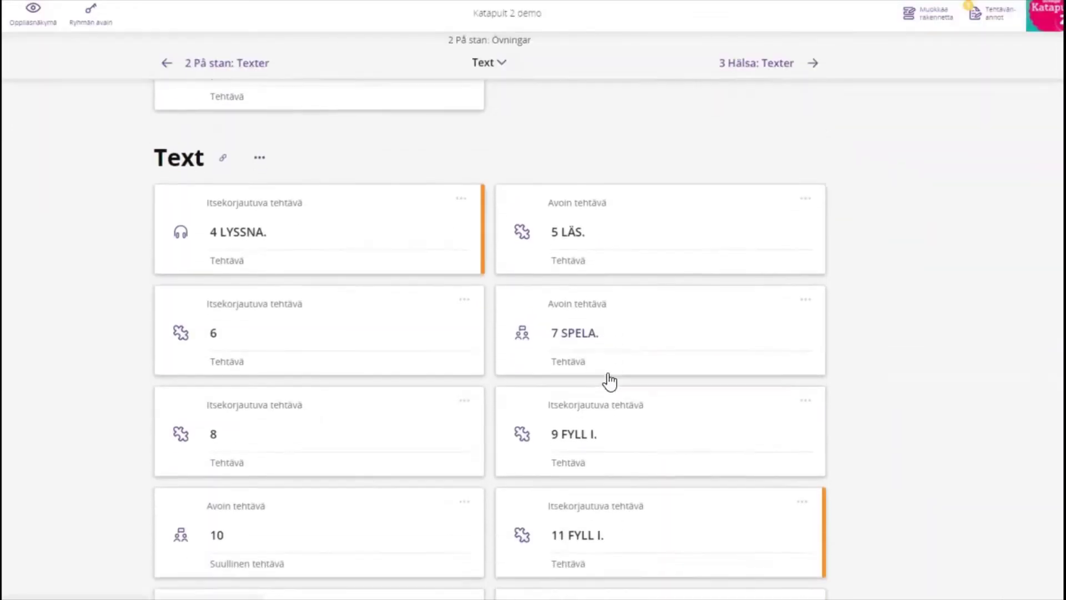
scroll(609, 381, "down", 1)
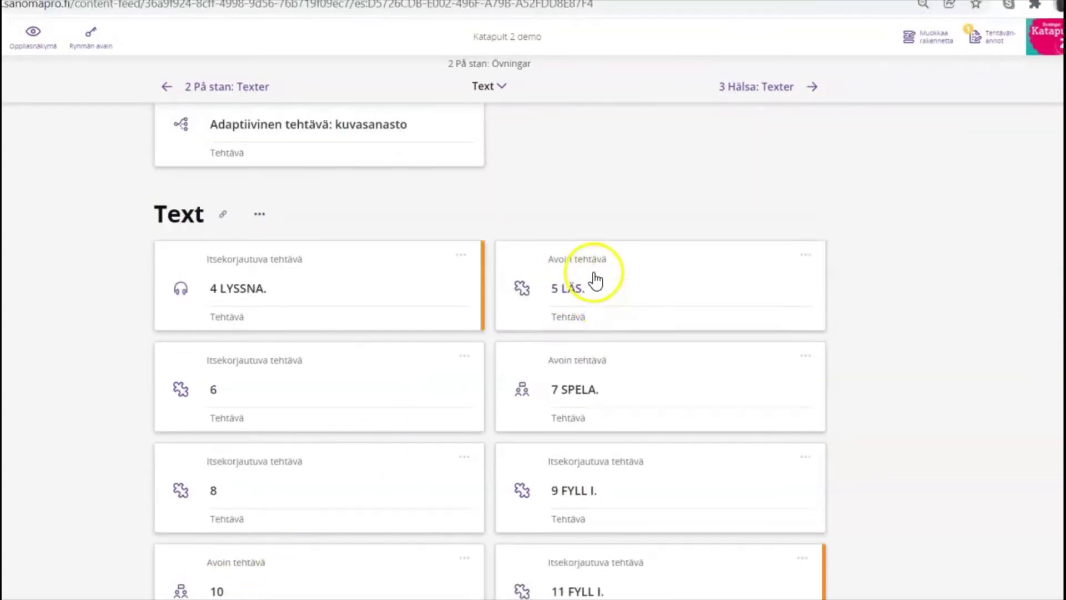
left_click_drag(602, 276, 602, 395)
left_click_drag(608, 473, 272, 486)
left_click_drag(533, 550, 542, 356)
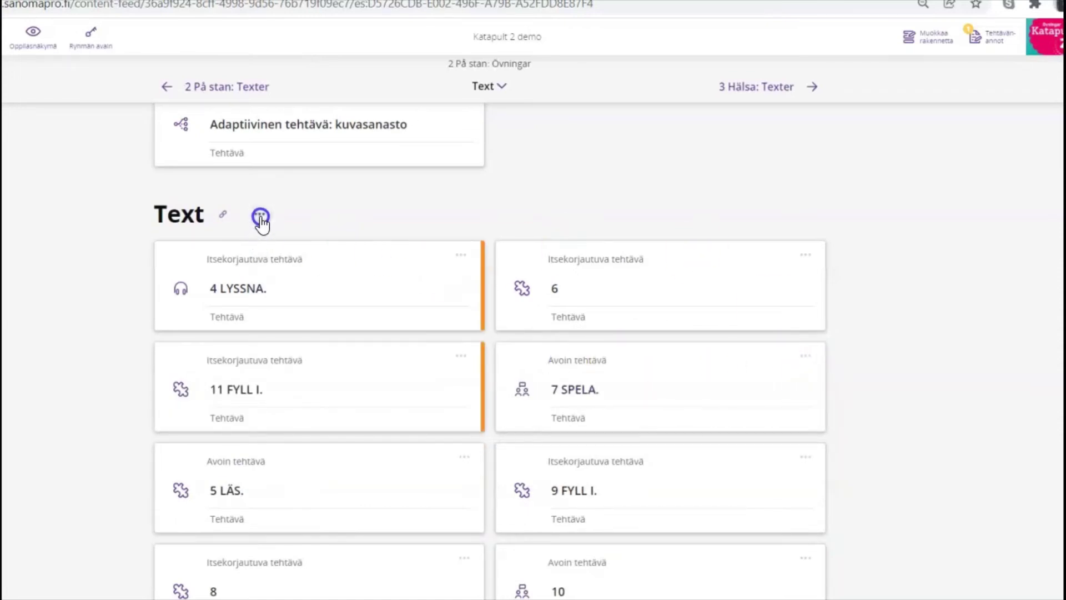
View the content types offered for creating new content in the Text section, and close the dialog without creating anything
left_click(259, 214)
left_click(275, 280)
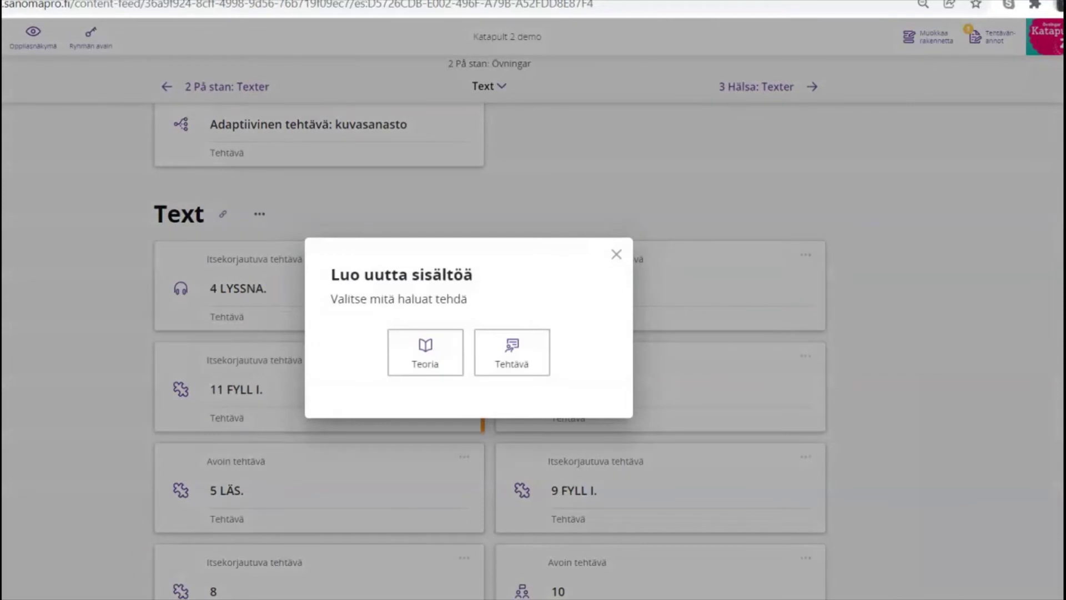
left_click(617, 255)
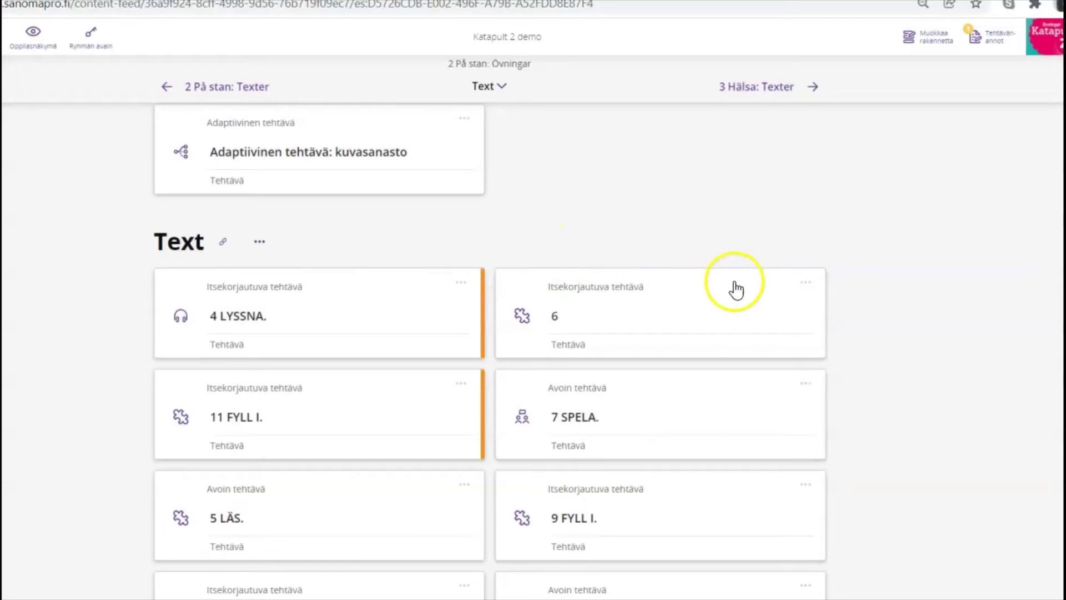
Check the options offered for exercise 6 in the Text section, and leave them without changing anything
left_click(805, 282)
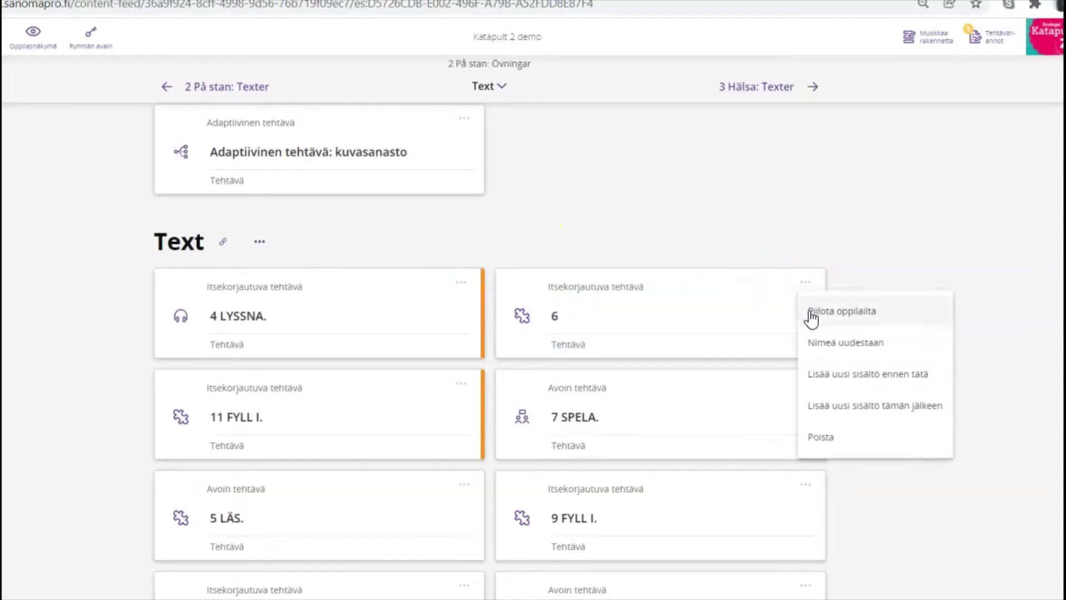
left_click(744, 226)
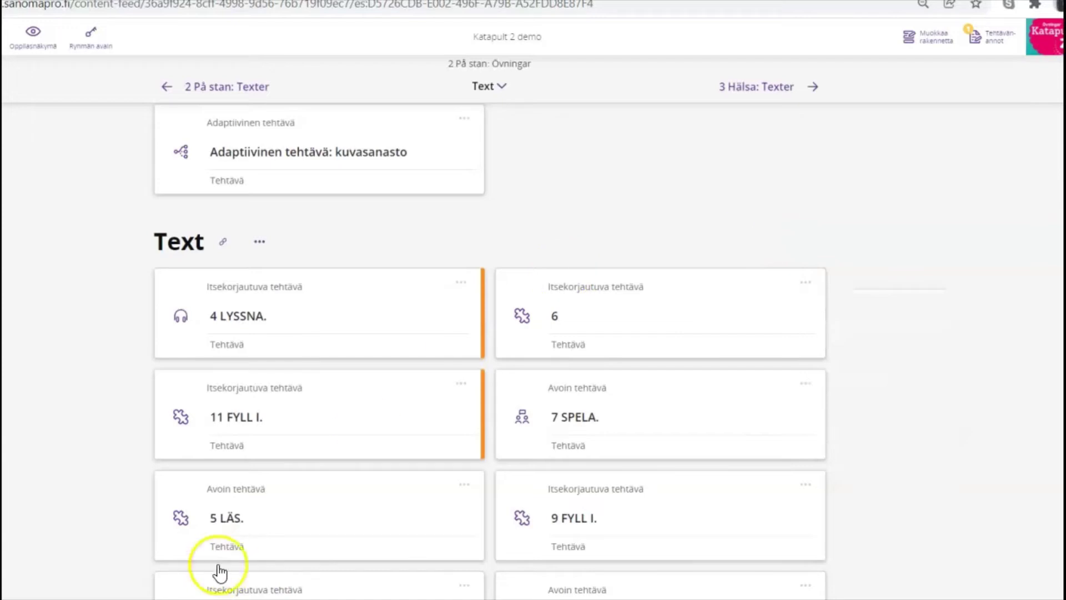
mouse_move(445, 266)
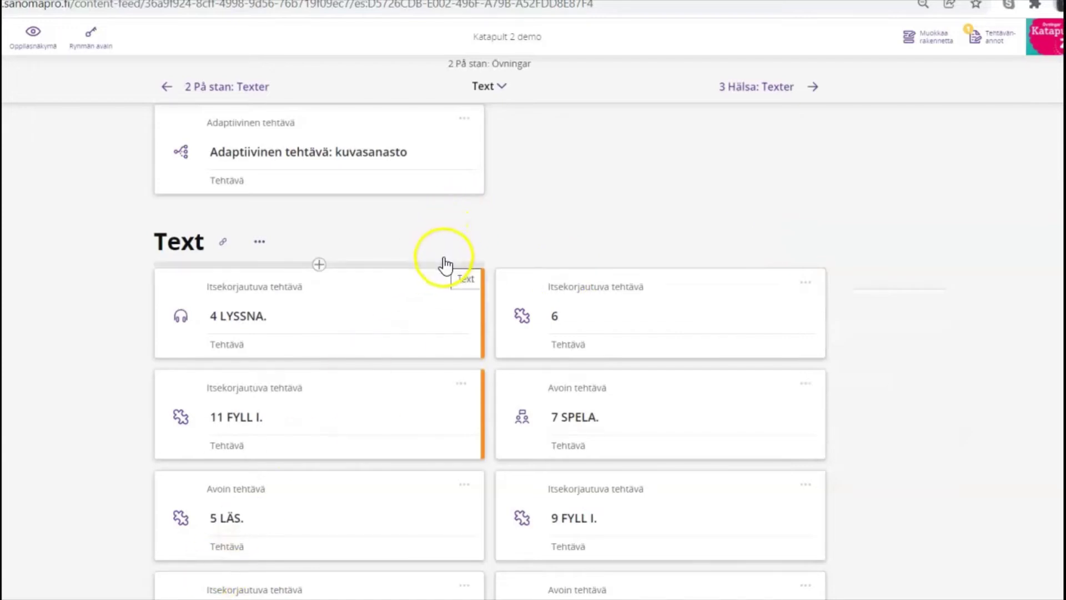
Open exercise 4 LYSSNA., answer its four items with 4, 3, 2 and 1 in order, and submit the answers
left_click(352, 309)
scroll(374, 304, "down", 3)
left_click(297, 347)
left_click(288, 349)
left_click(305, 404)
left_click(287, 384)
left_click(305, 464)
left_click(289, 419)
left_click(305, 523)
left_click(289, 461)
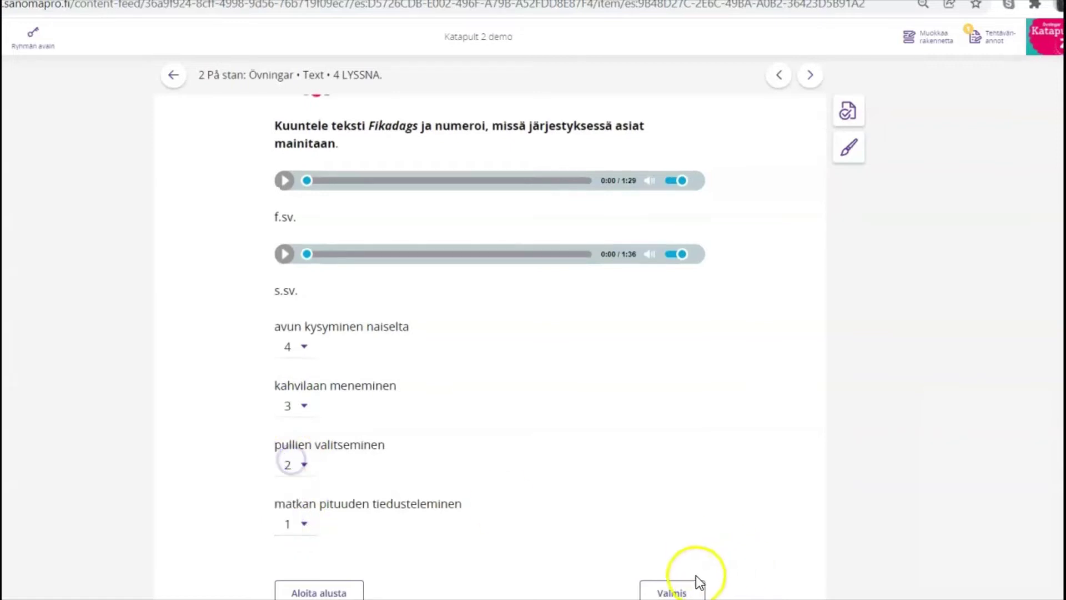
left_click(675, 590)
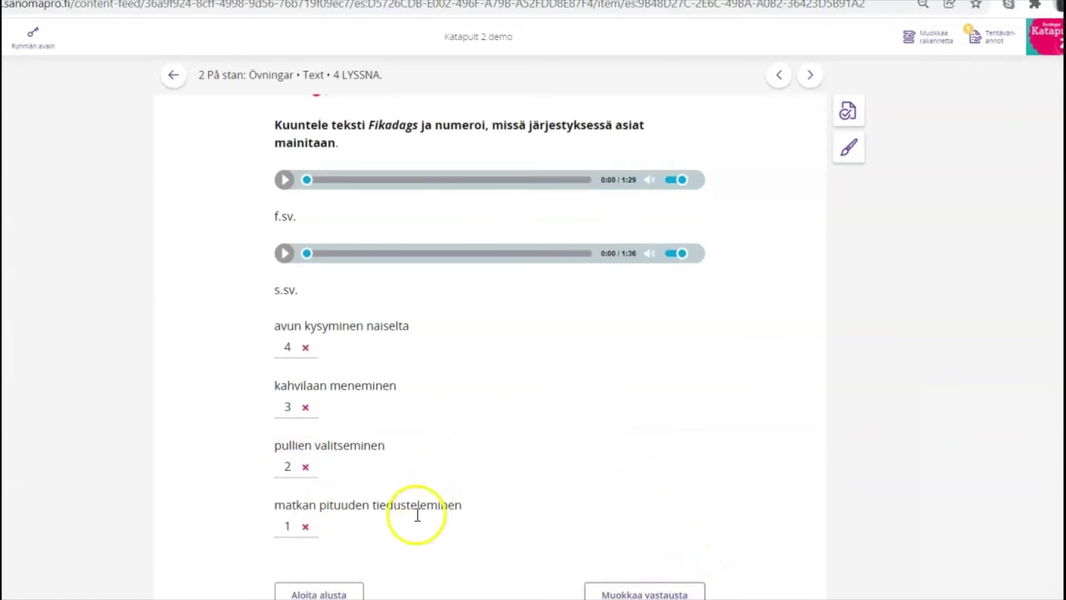
Restart exercise 4 LYSSNA. and reveal its correct answers, the first ones singly and the rest all at once
left_click(333, 592)
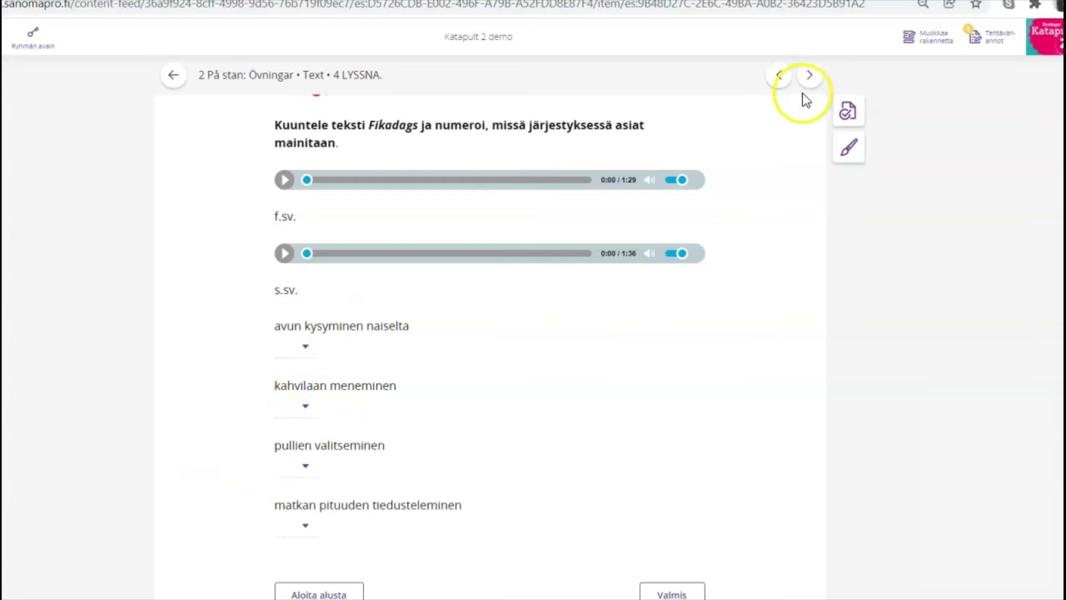
left_click(848, 124)
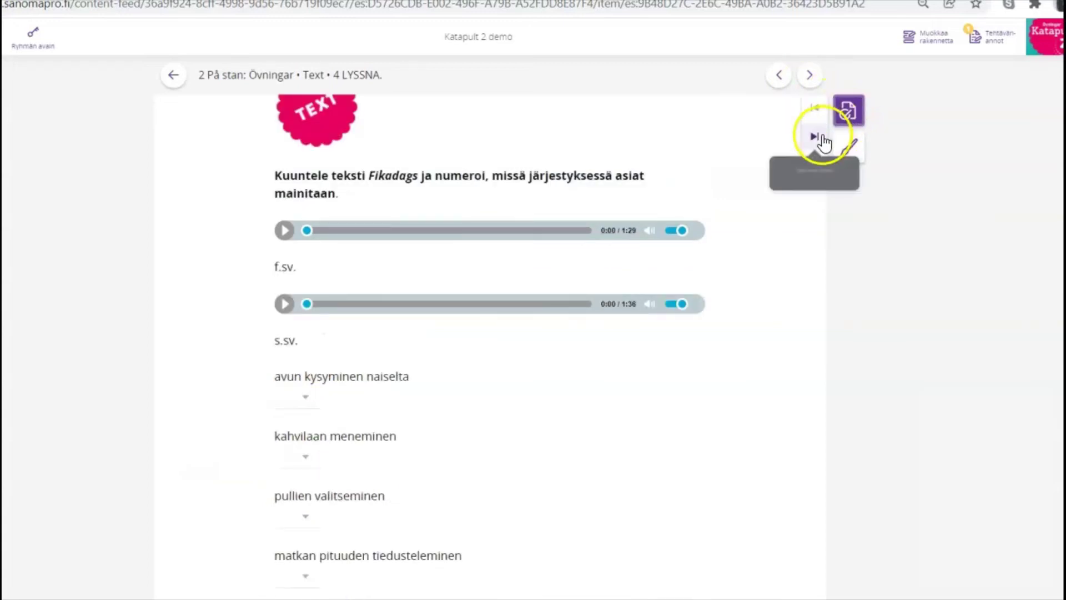
left_click(821, 142)
left_click(815, 143)
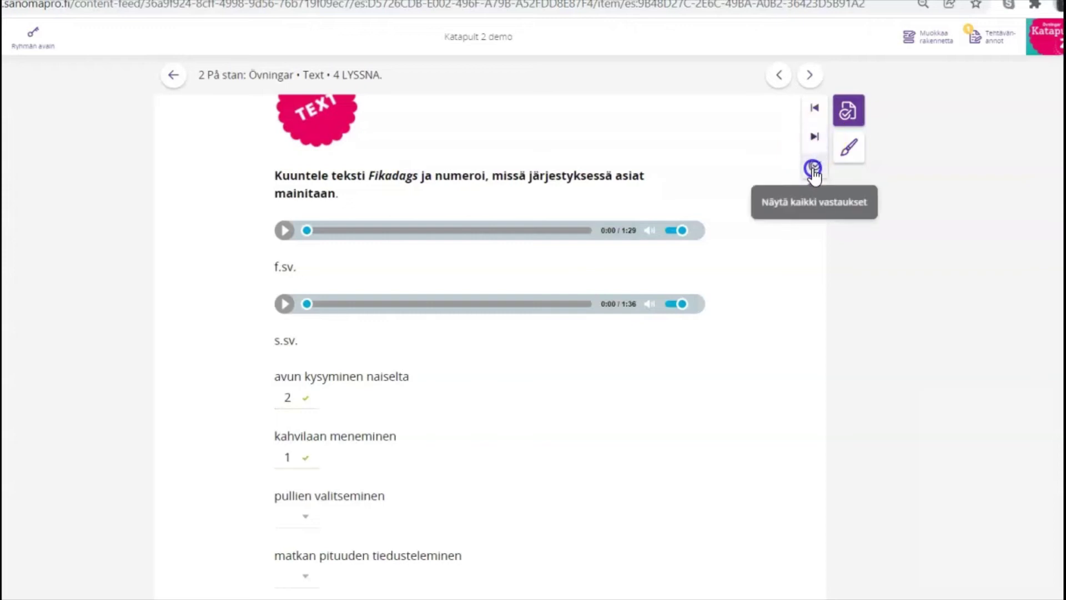
left_click(813, 168)
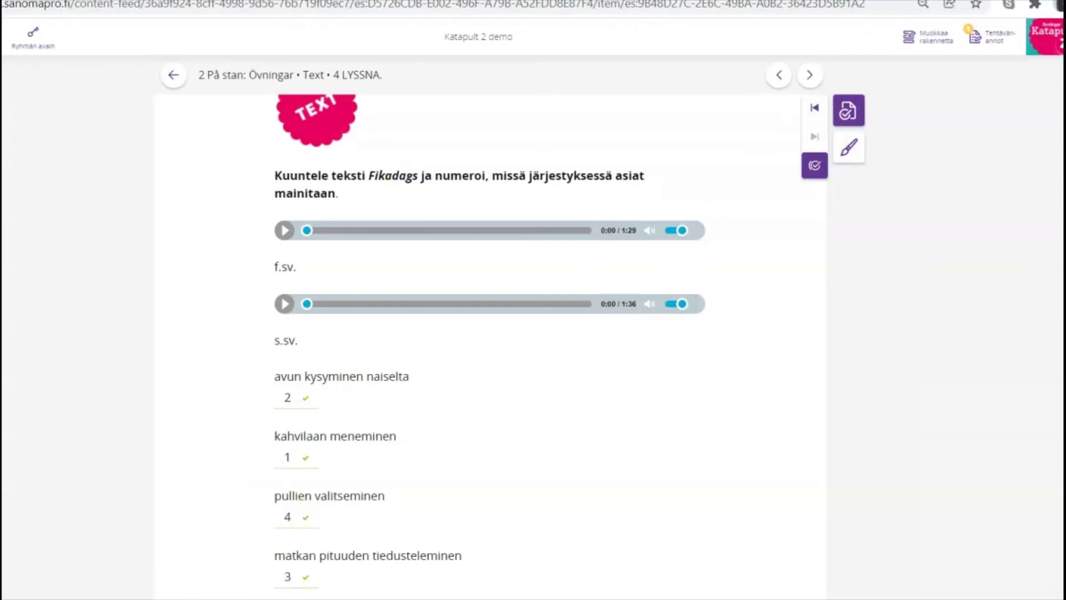
Open Adaptiivinen tehtävä: kuvasanasto under Värm upp and view its difficulty levels, keeping Keskivaikea
left_click(173, 75)
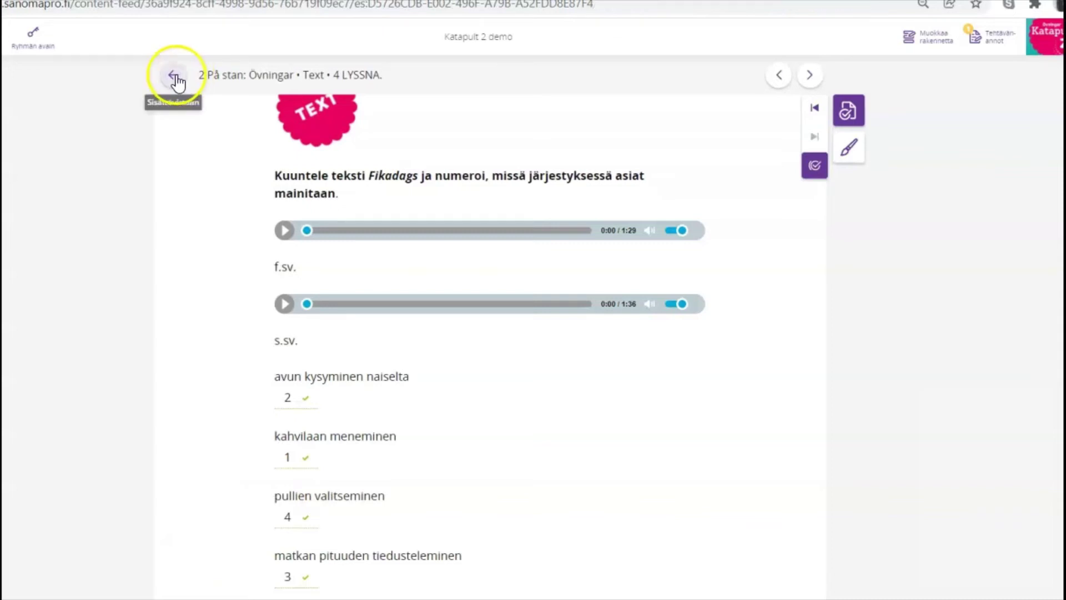
scroll(317, 300, "up", 5)
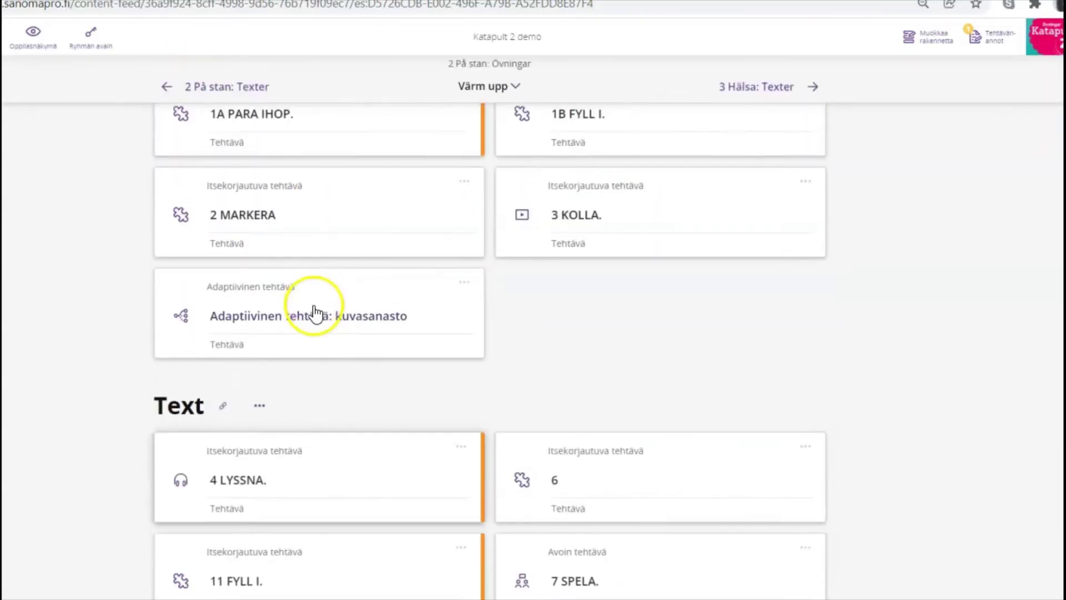
left_click(375, 320)
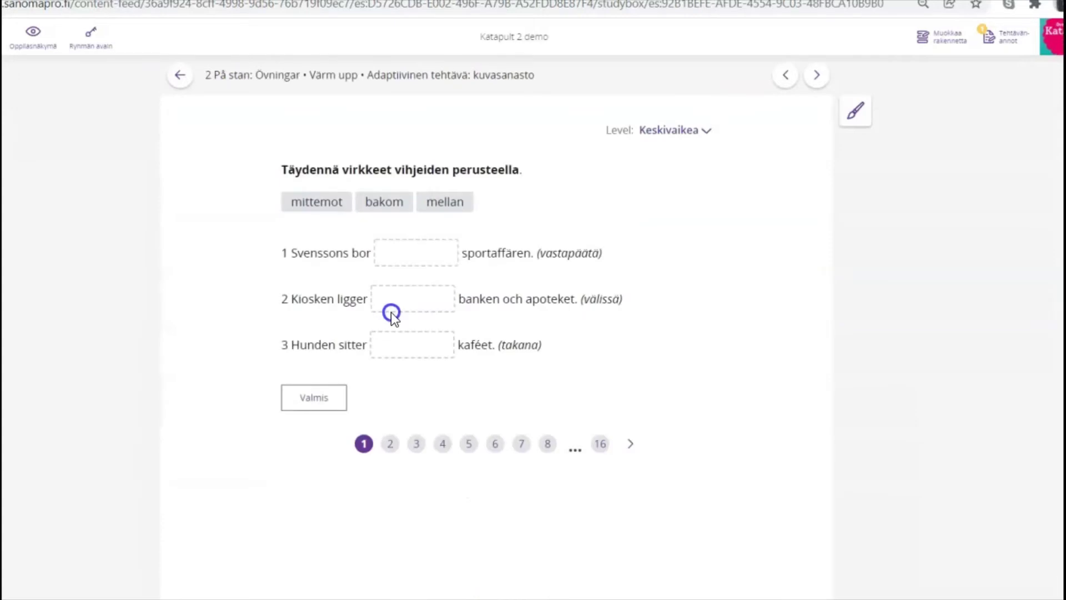
left_click(704, 133)
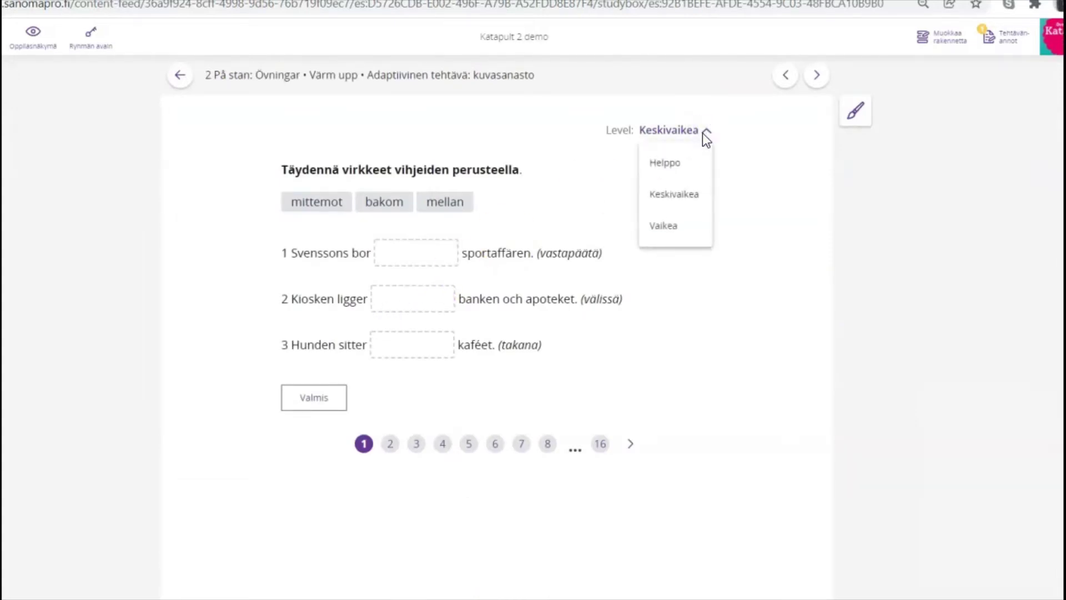
left_click(704, 299)
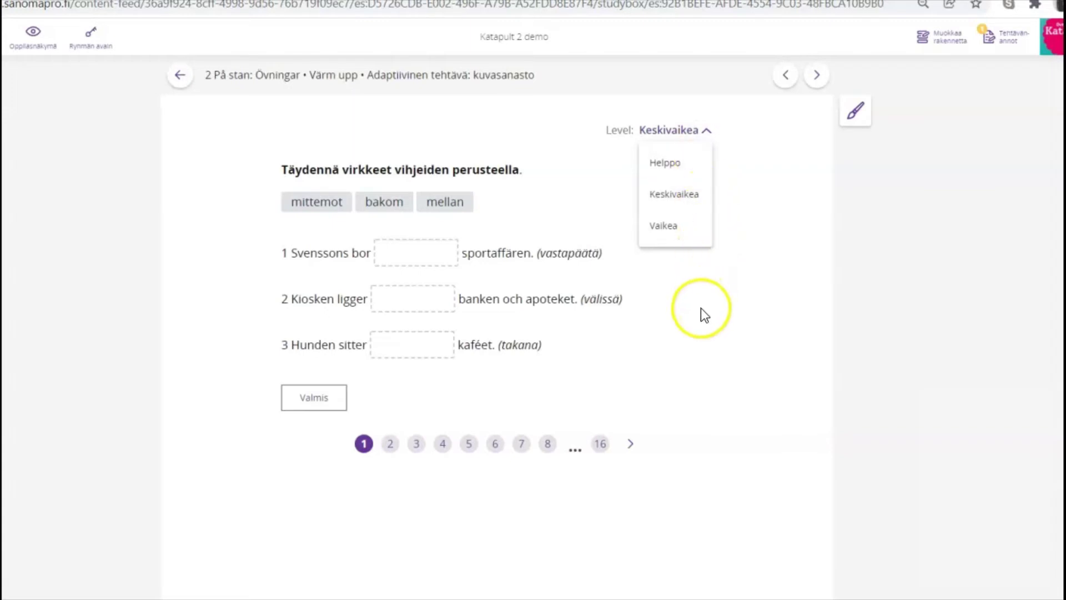
left_click(701, 308)
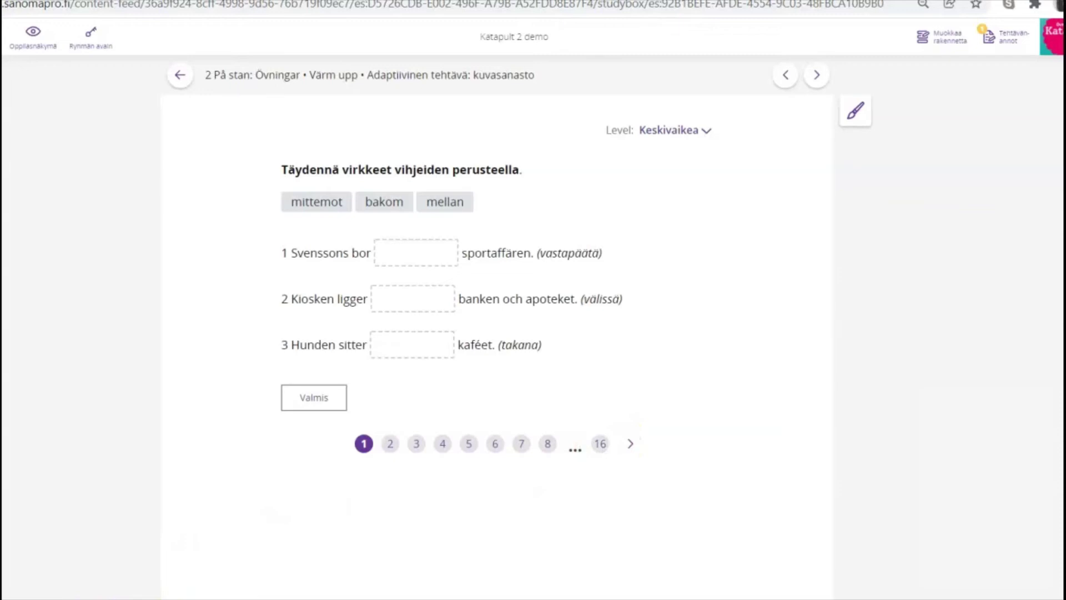
Open the book's structure editing and examine the list of sections that can be renamed, hidden, deleted or reordered
left_click(955, 51)
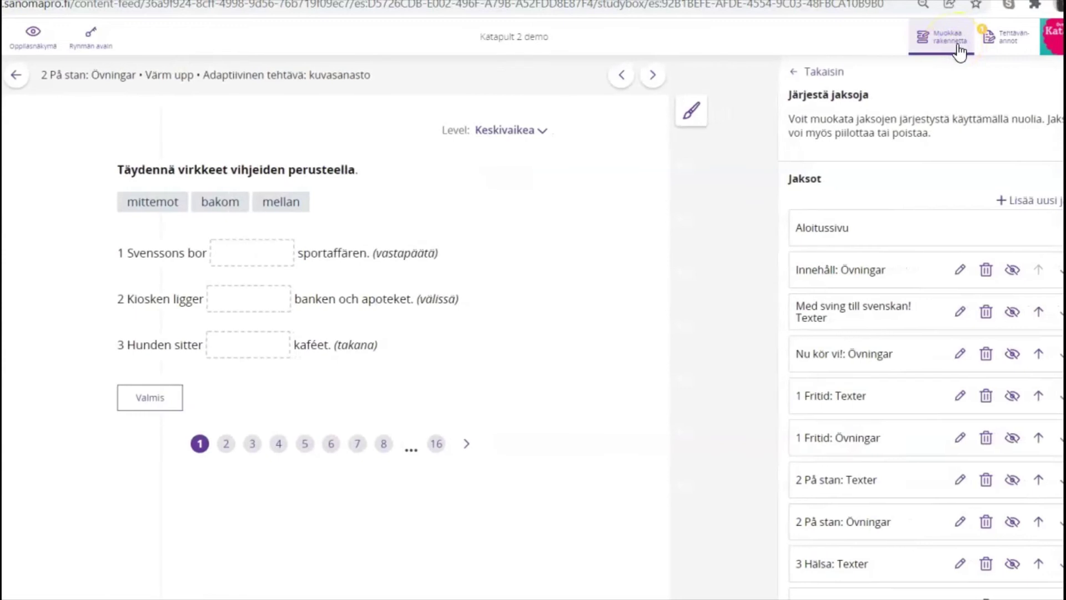
scroll(964, 150, "down", 2)
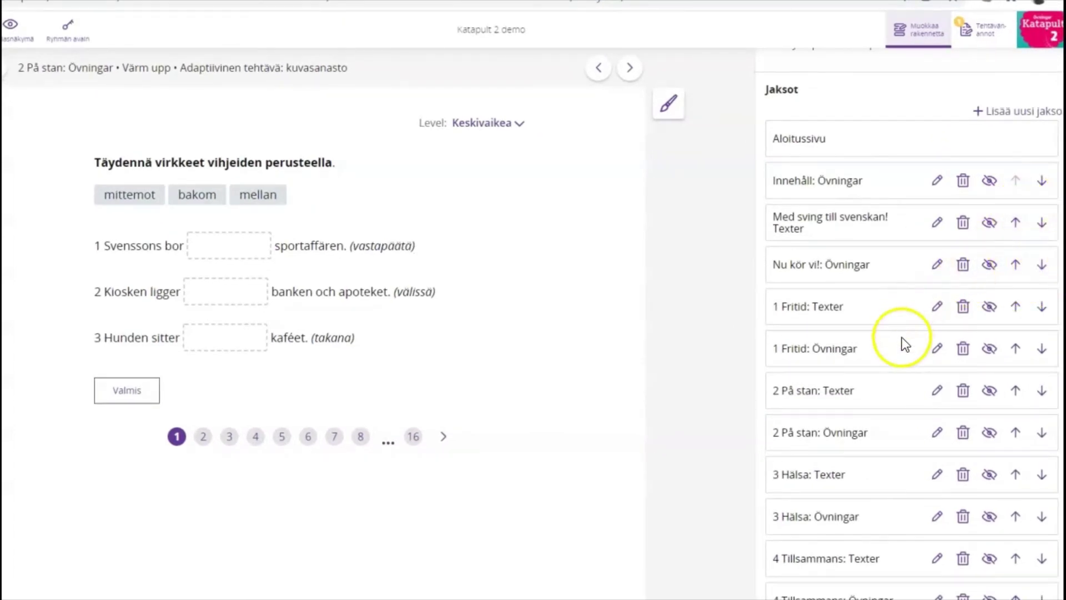
scroll(906, 342, "up", 2)
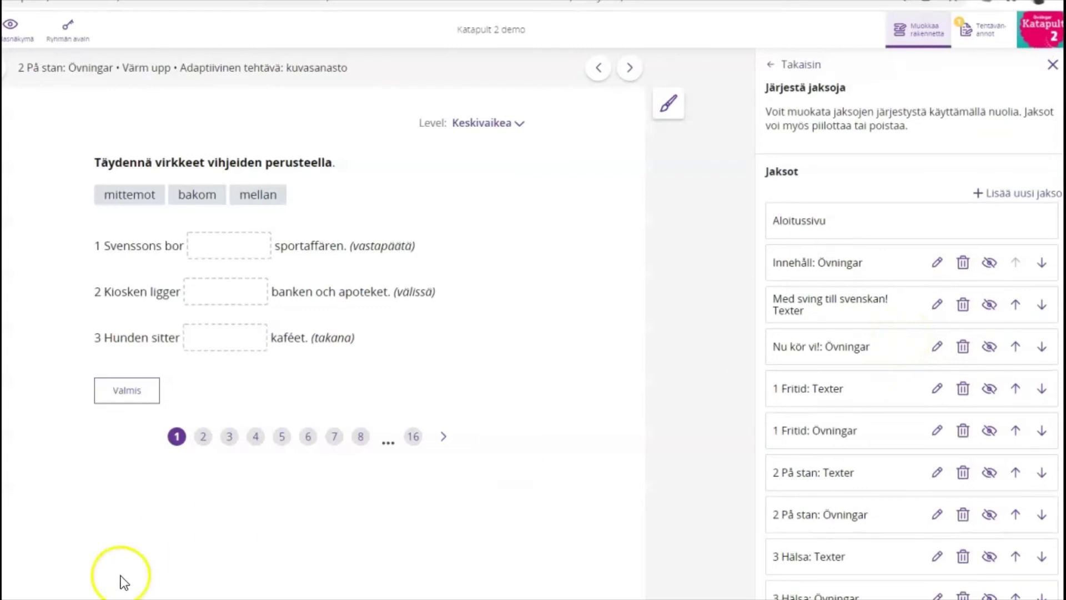
Create a new assignment draft and add exercises 6, 7 SPELA. and 5 LÄS. from the Text section to it
left_click(998, 34)
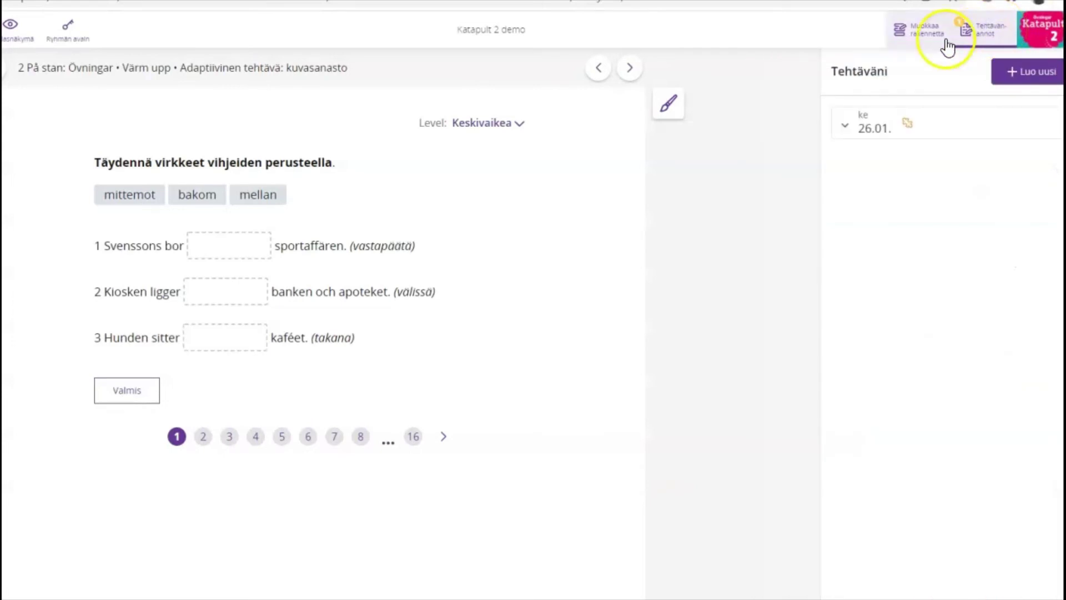
left_click(1014, 75)
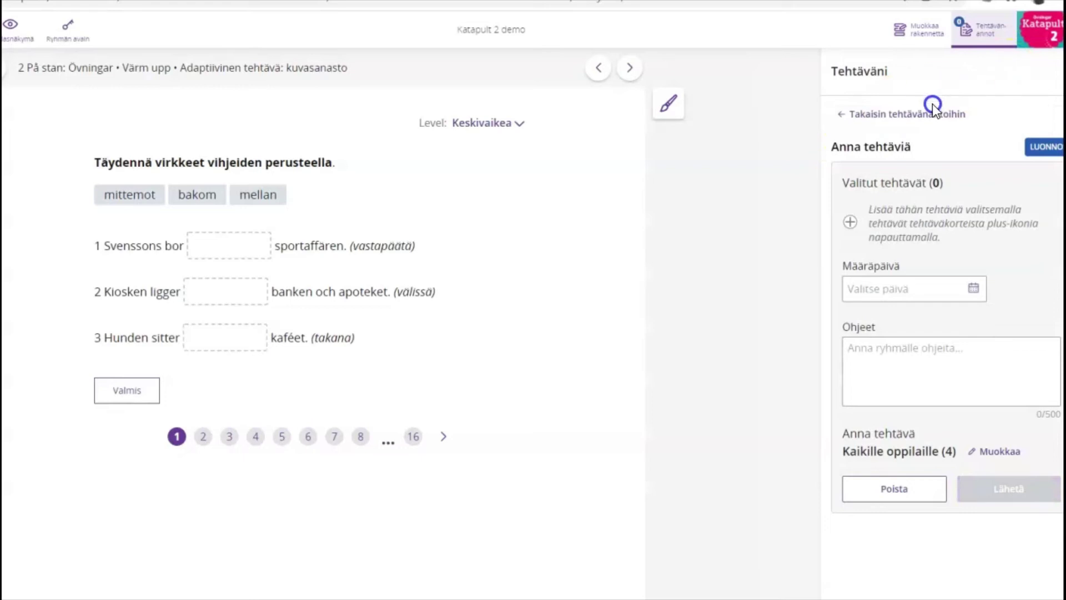
left_click(7, 68)
scroll(382, 231, "down", 10)
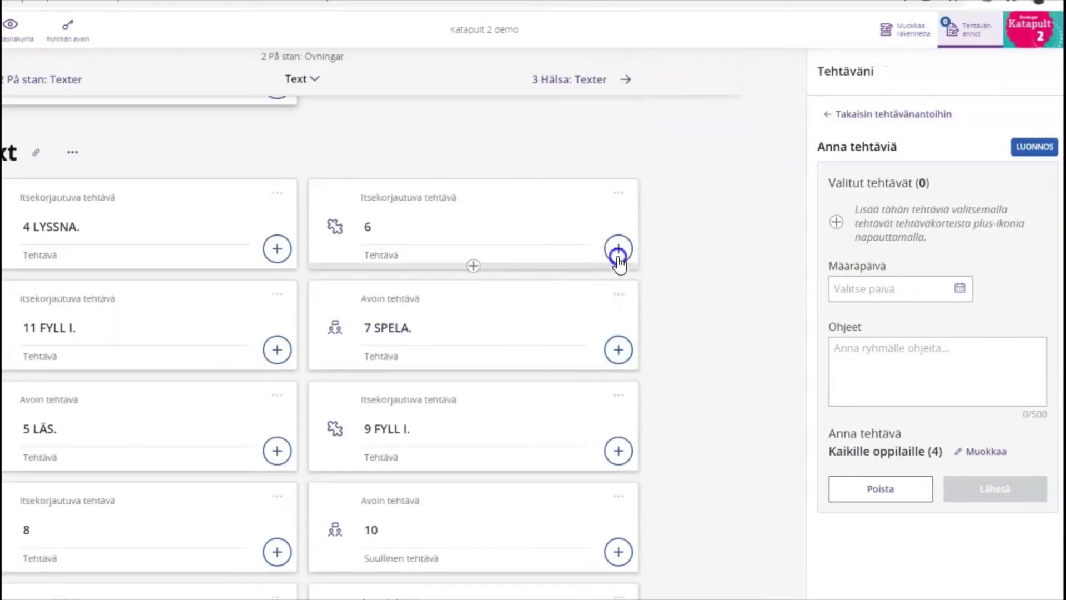
left_click(618, 253)
left_click(617, 345)
left_click(275, 452)
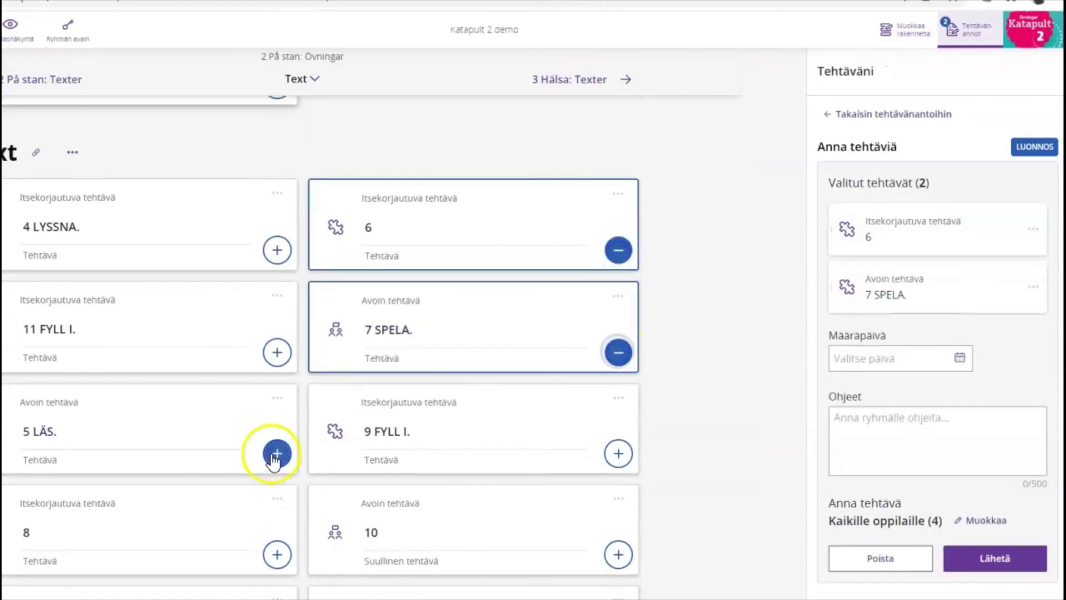
scroll(883, 402, "down", 1)
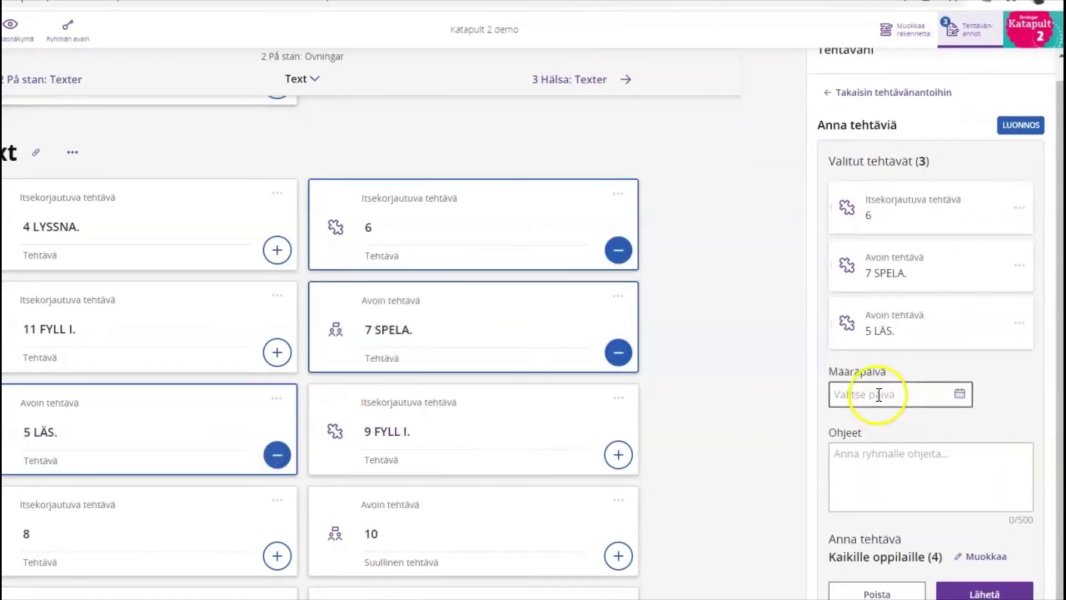
scroll(881, 453, "down", 1)
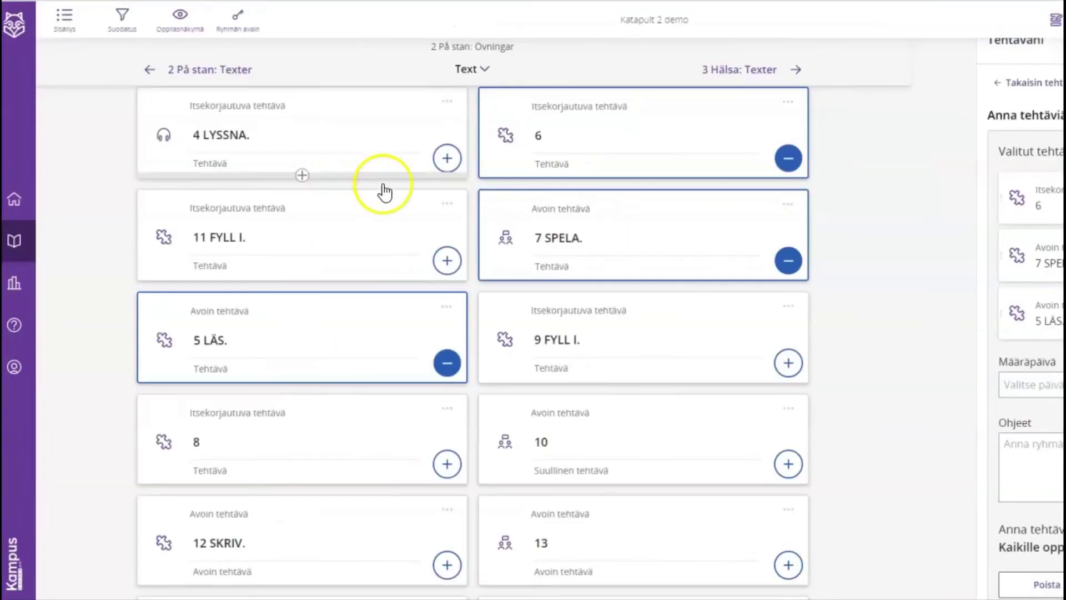
Open the group's progress overview for all exercises, set the target level to 61 %, and examine the students' results
left_click(23, 285)
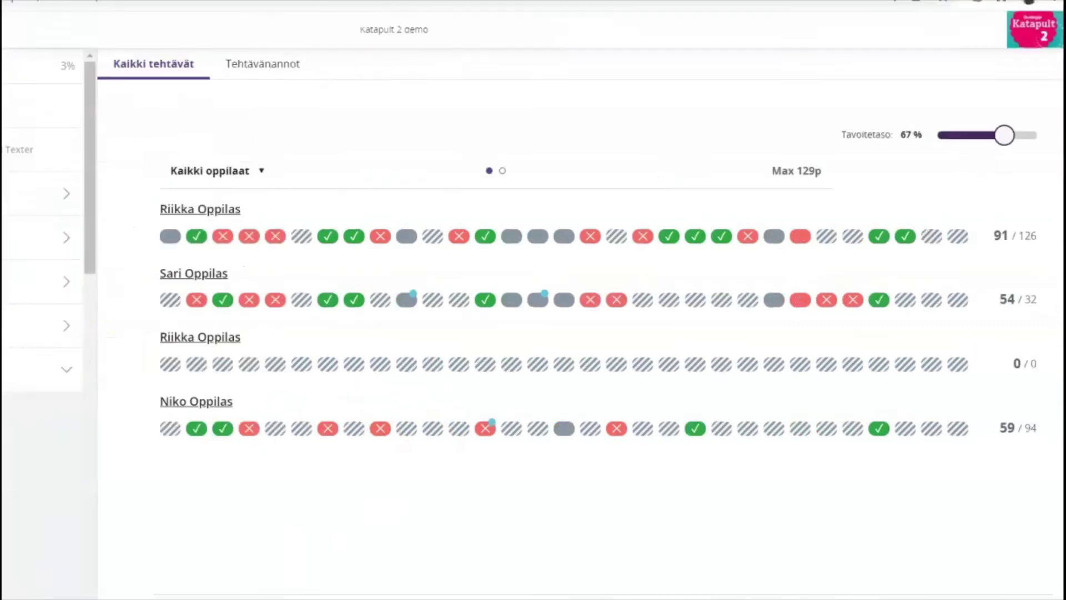
left_click_drag(1005, 145, 1003, 175)
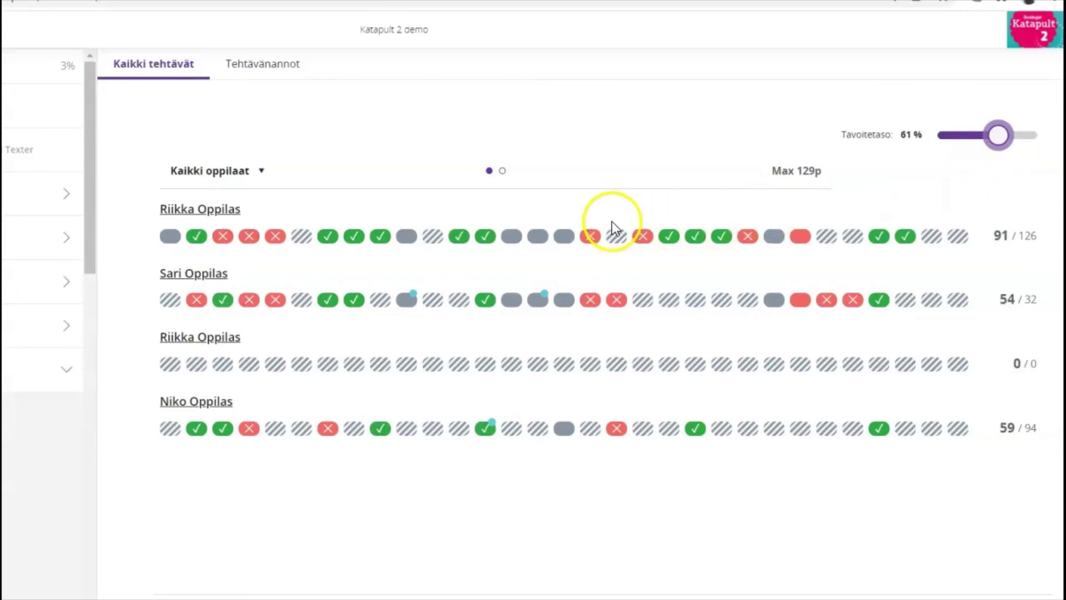
mouse_move(565, 243)
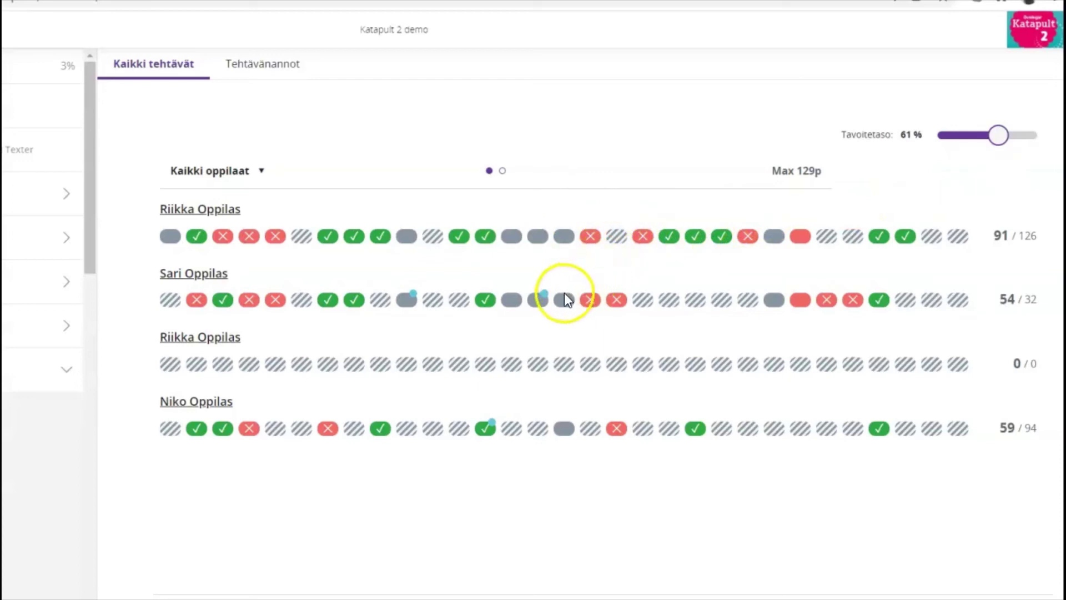
mouse_move(545, 300)
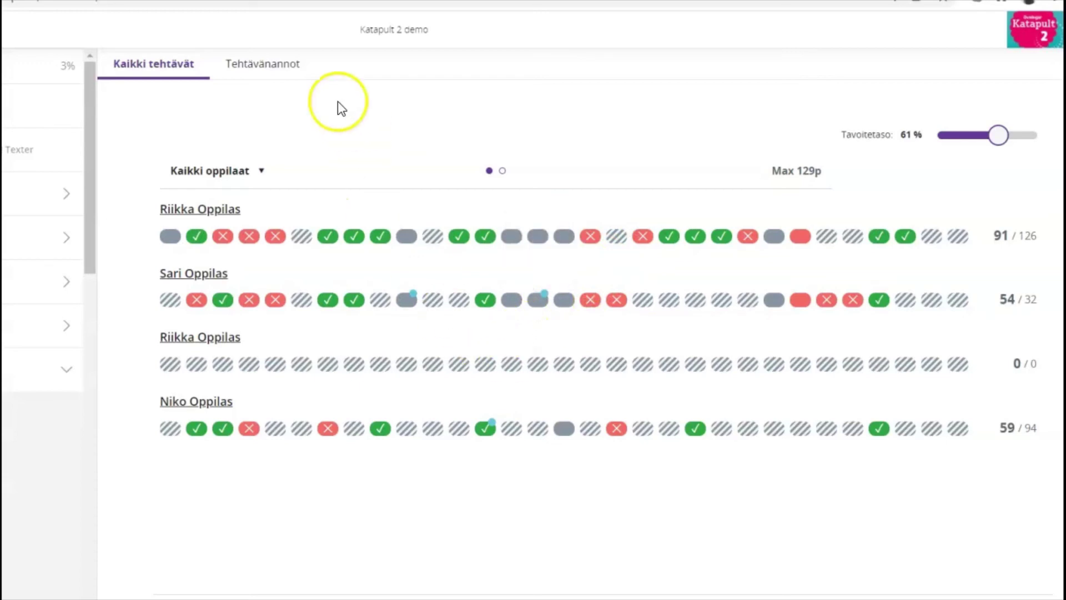
View the students' results under Tehtävänannot, return to Kaikki tehtävät, and filter by a single student before showing Kaikki oppilaat again
left_click(285, 72)
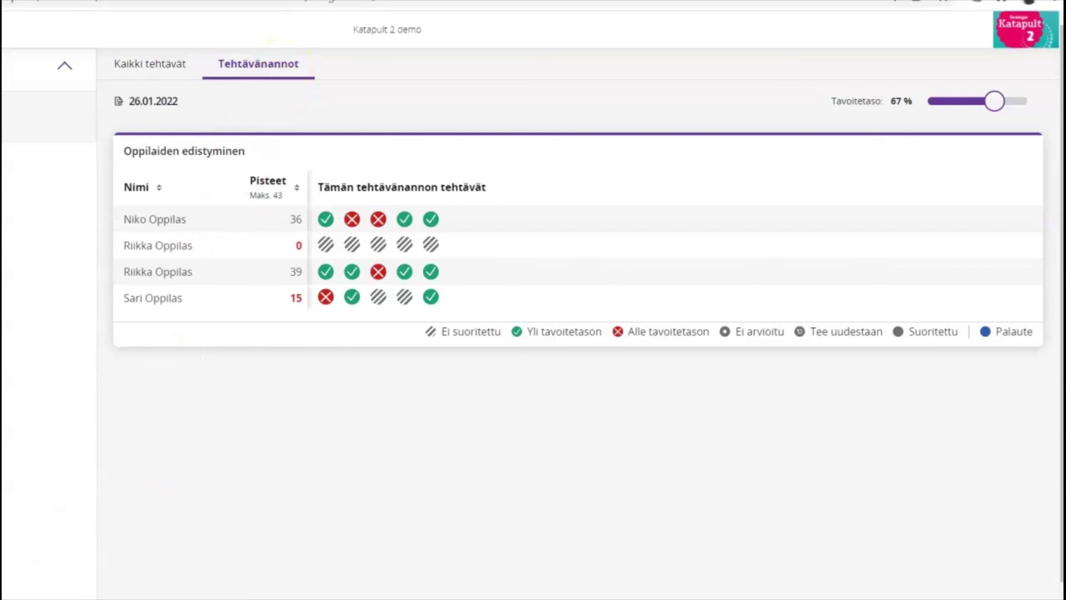
left_click(170, 66)
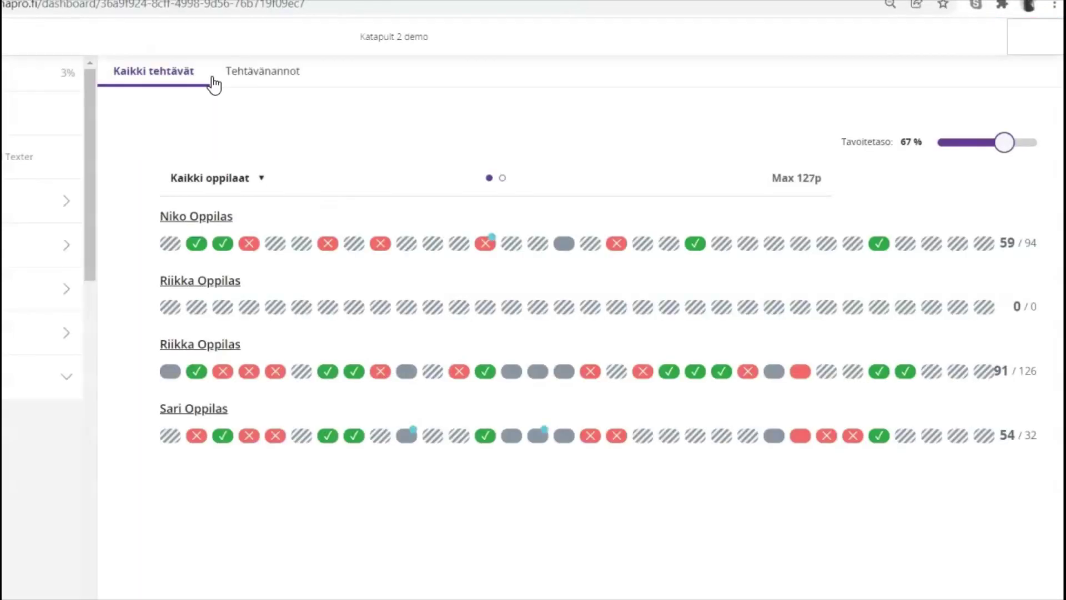
left_click(239, 179)
left_click(216, 244)
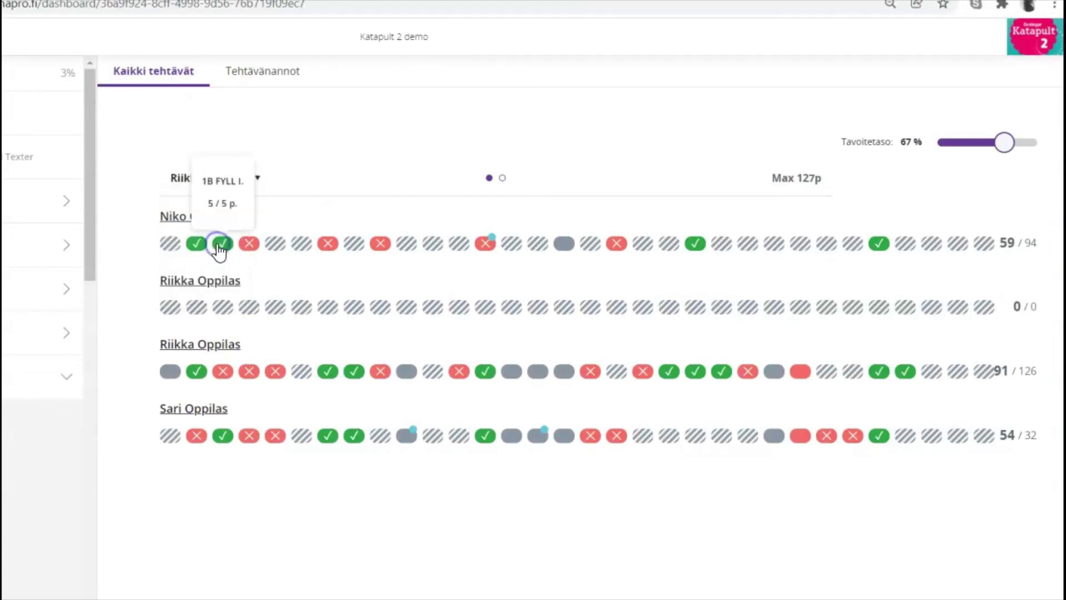
left_click(232, 180)
left_click(202, 193)
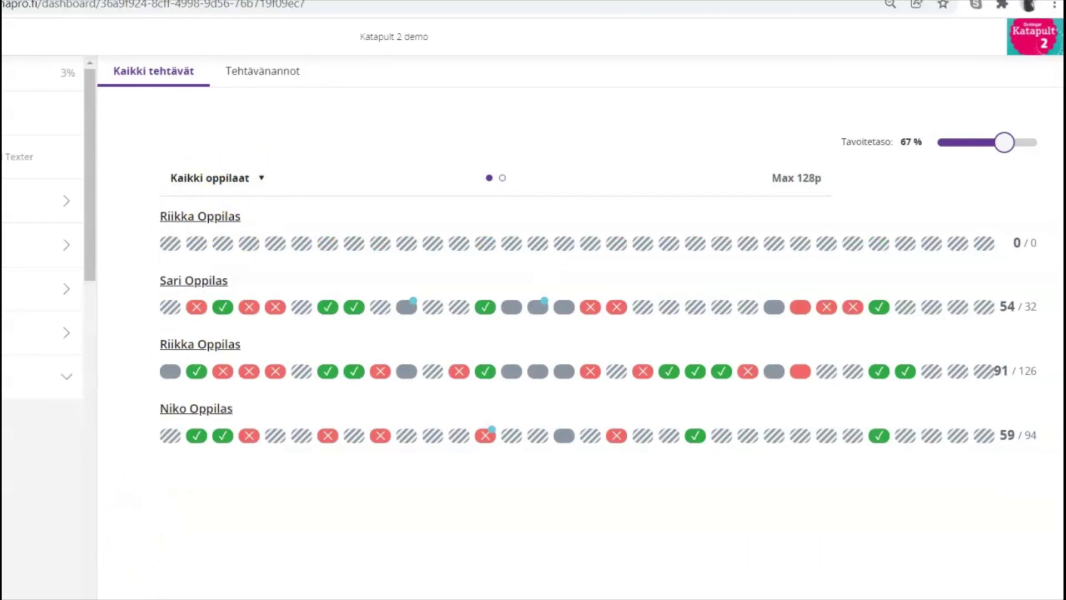
Open the third listed student's 12 SKRIV. answer, attach the comment "Hienoa!" to "Gå över gatan" and publish the feedback
mouse_move(538, 311)
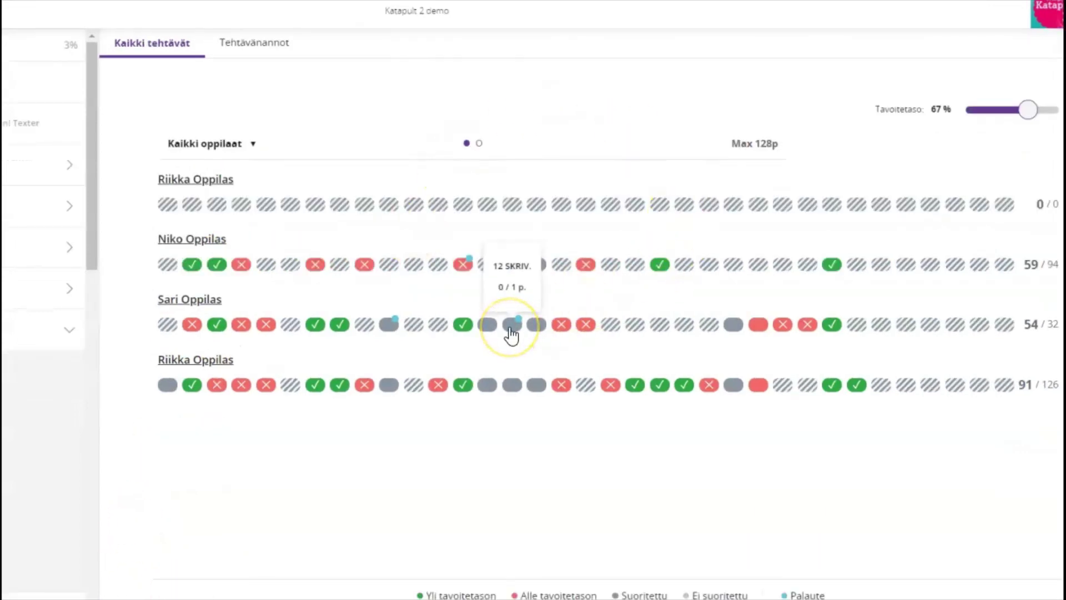
left_click(510, 329)
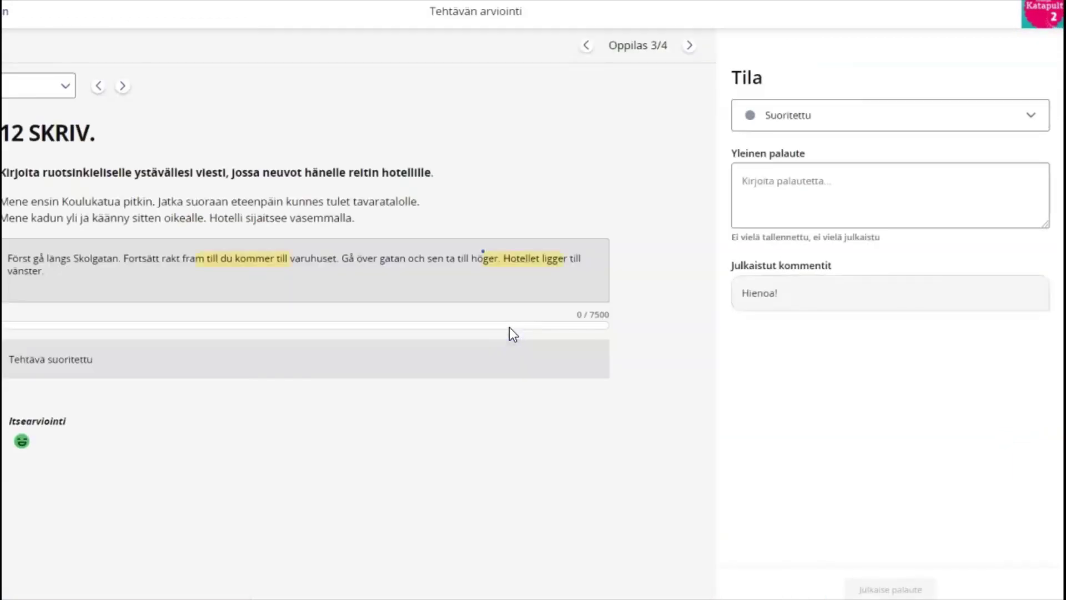
left_click_drag(340, 258, 406, 260)
left_click(421, 280)
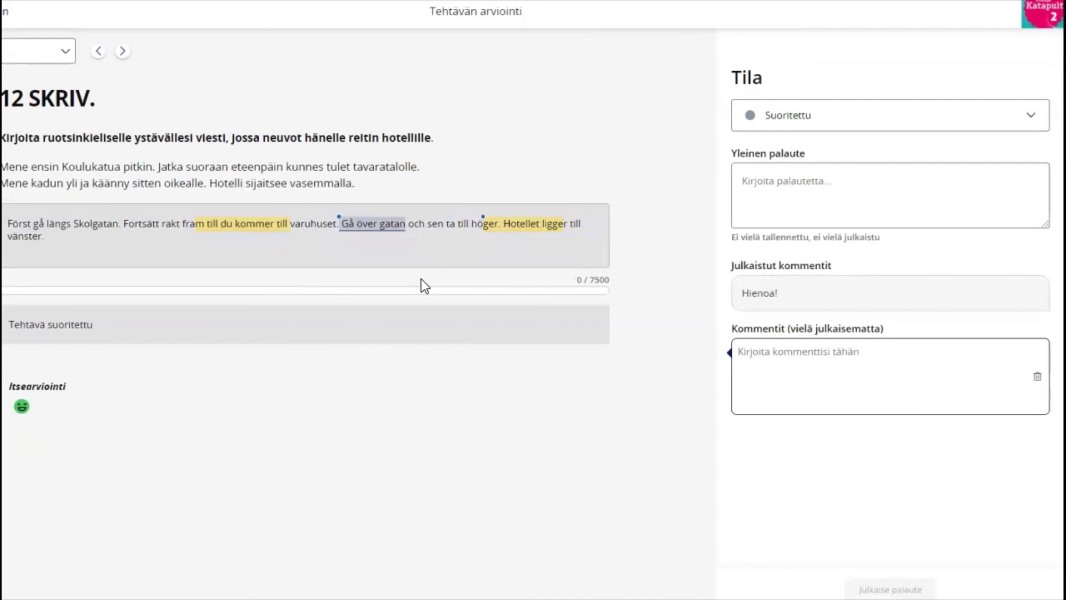
left_click(838, 384)
type("Hienoa!")
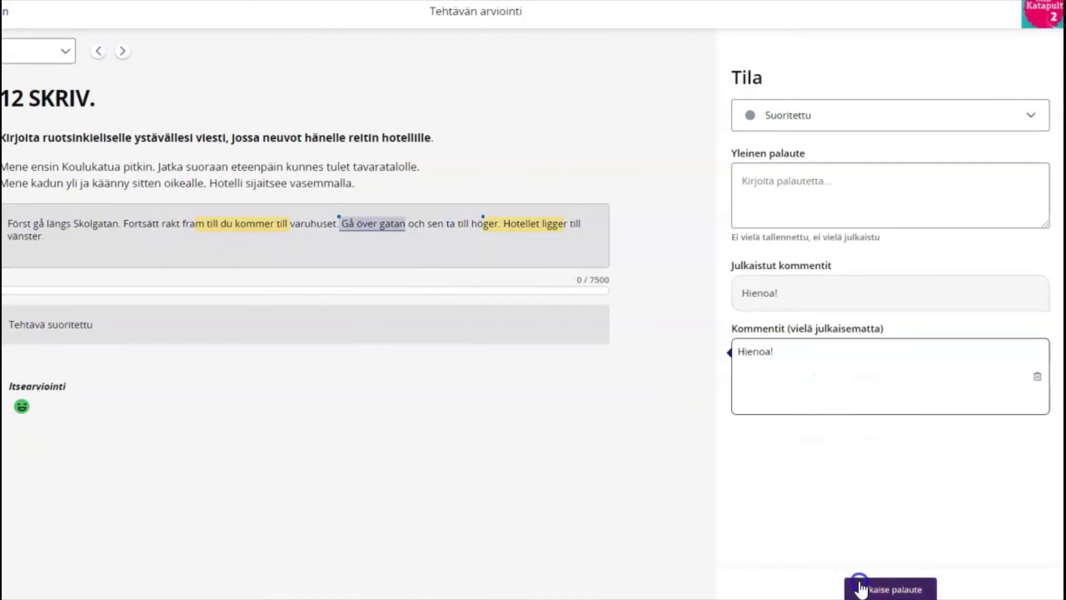
left_click(858, 586)
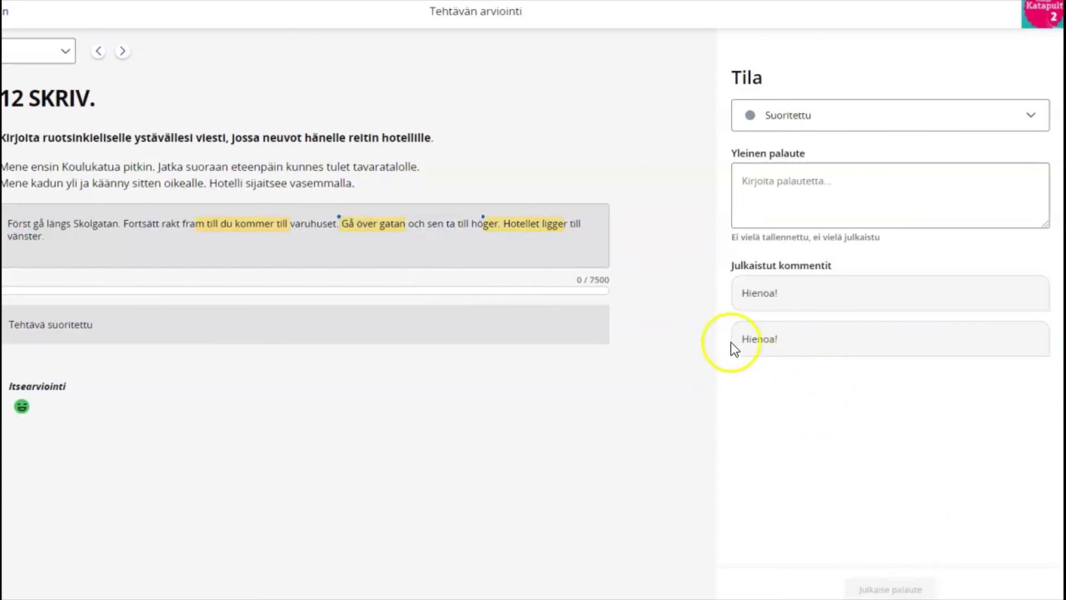